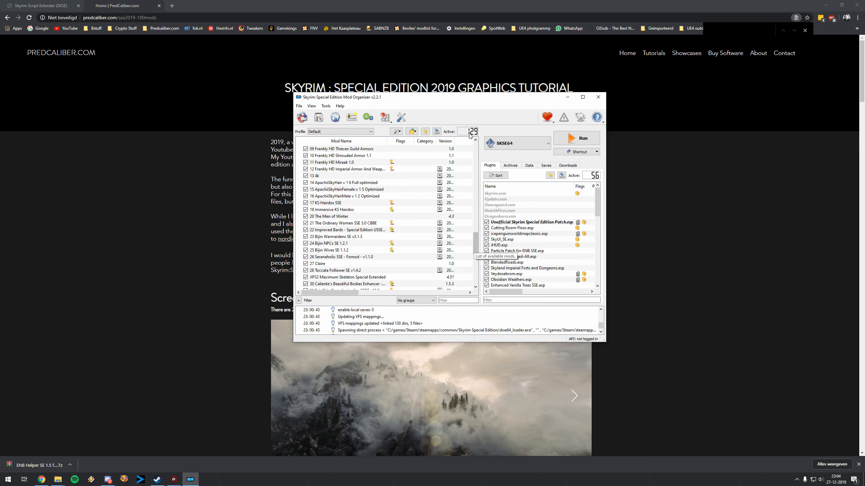
# Step: Switch to the browser and look over the Skyrim: Special Edition 2019 100 Mods tutorial page and its tutorials list
pyautogui.click(202, 218)
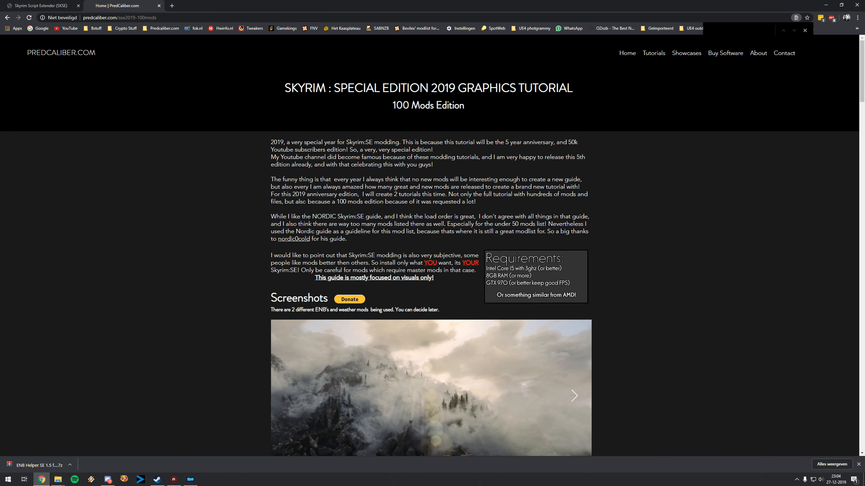
pyautogui.scroll(-5, 309, 202)
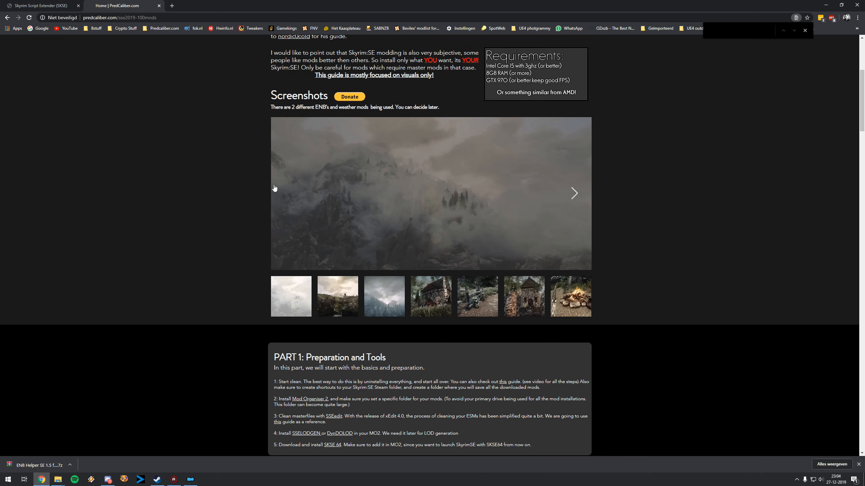
pyautogui.scroll(6, 238, 164)
pyautogui.moveTo(654, 54)
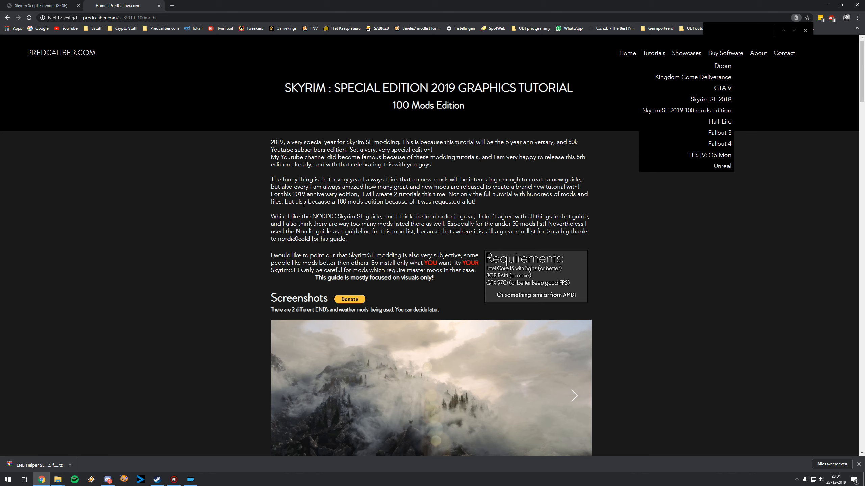
pyautogui.scroll(-10, 322, 211)
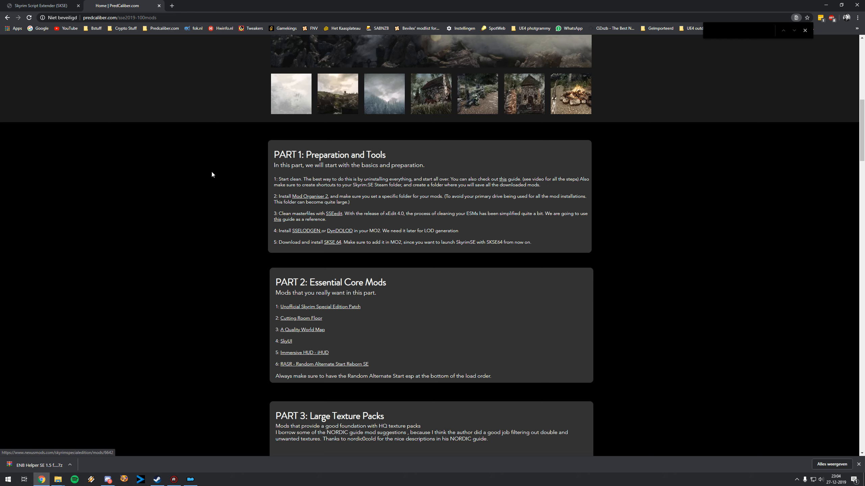
# Step: Open the Skyrim Script Extender (SKSE) page and examine the current SE build entry
pyautogui.click(37, 5)
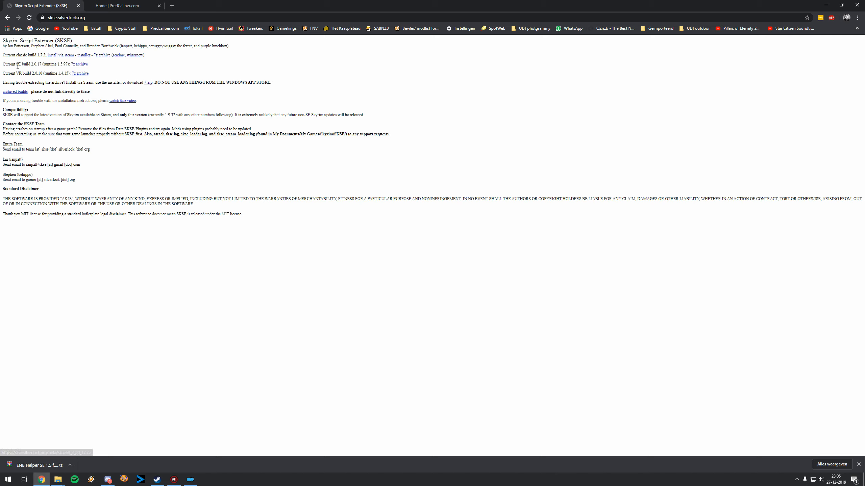
pyautogui.moveTo(8, 65); pyautogui.dragTo(27, 66)
pyautogui.click(28, 70)
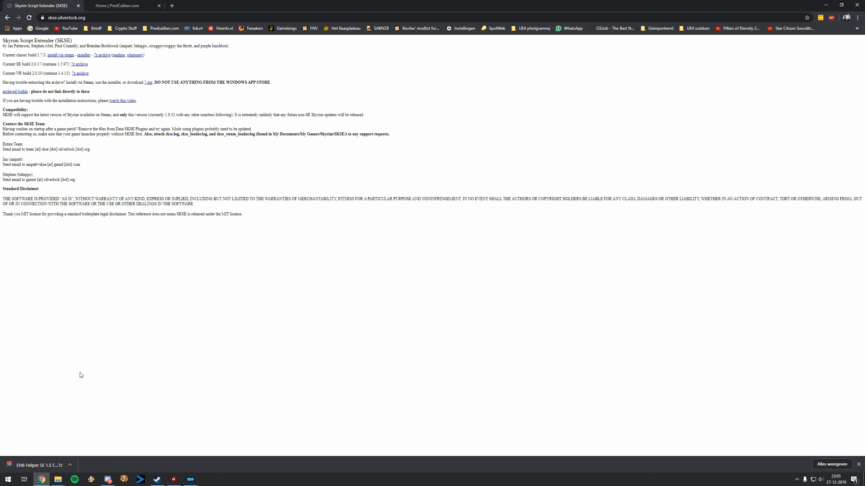
# Step: Switch to File Explorer and select the skse64_2_00_17 archive in the "000 Fixes and updated mods" folder
pyautogui.click(61, 478)
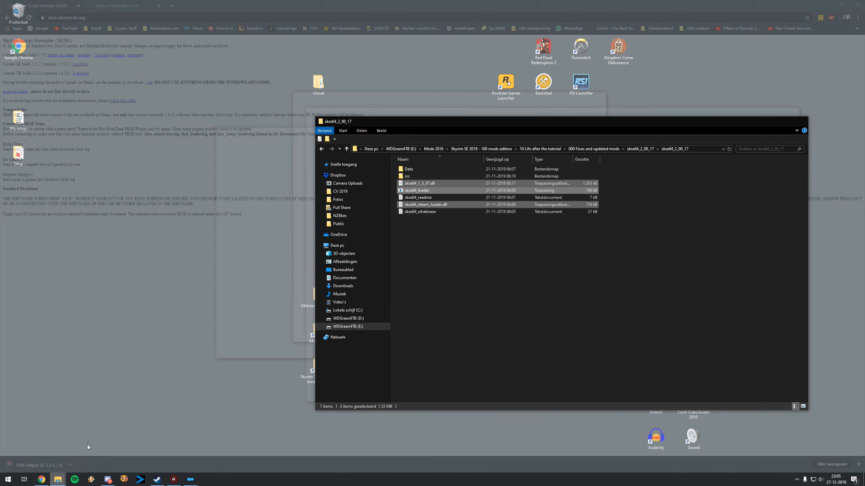
pyautogui.click(87, 445)
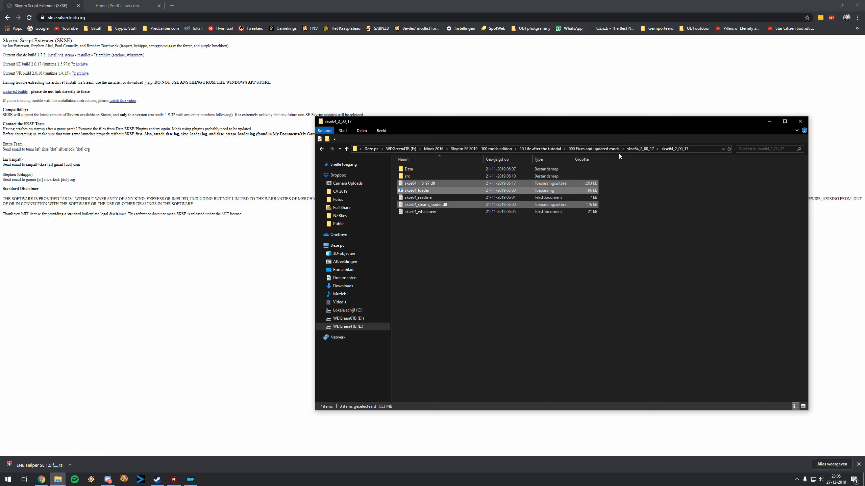
pyautogui.click(630, 149)
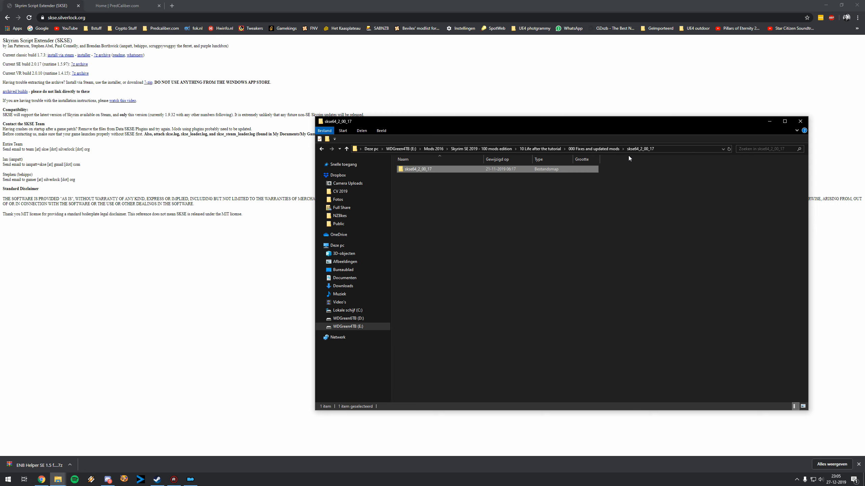
pyautogui.click(610, 149)
pyautogui.click(422, 183)
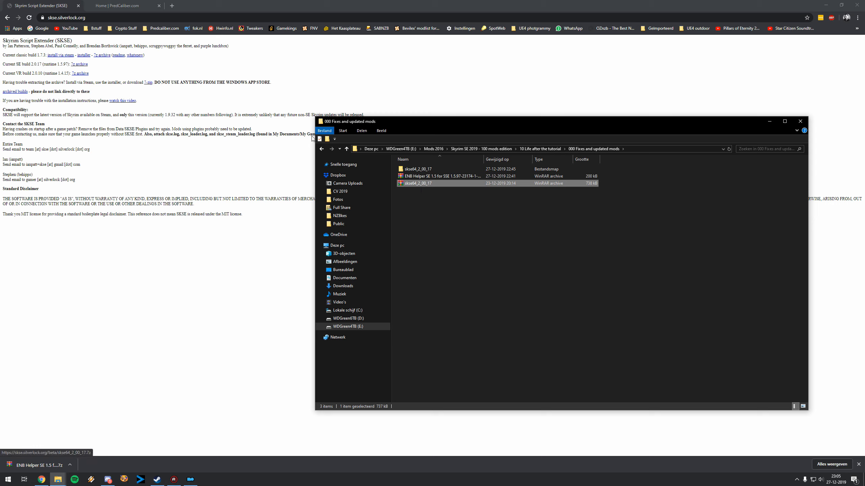
pyautogui.rightClick(415, 184)
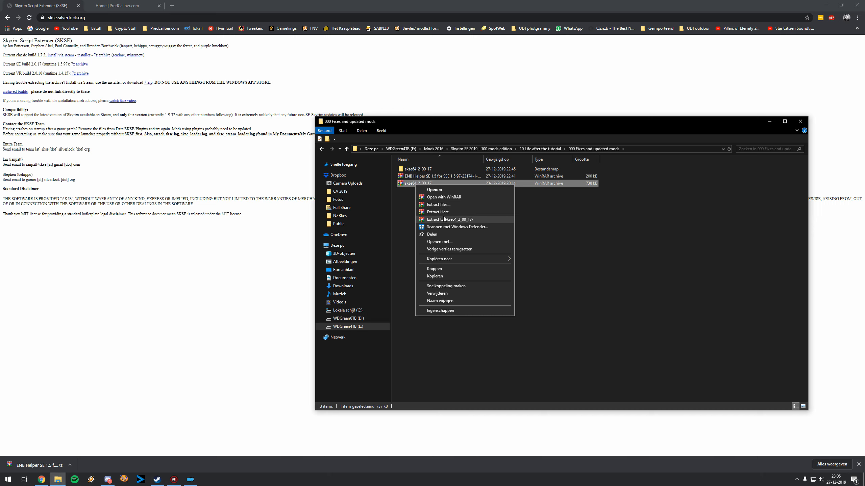
pyautogui.click(426, 228)
pyautogui.click(419, 274)
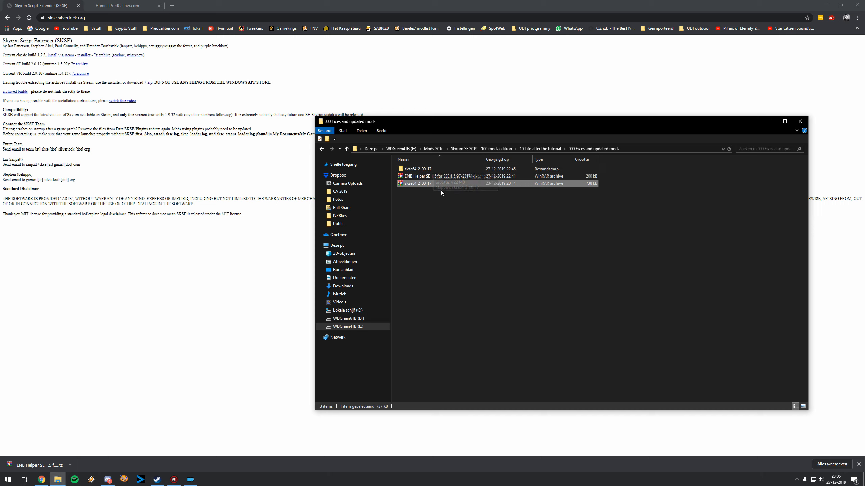
# Step: Copy skse64_1_5_97.dll, skse64_loader and skse64_steam_loader.dll from the inner skse64_2_00_17 folder
pyautogui.doubleClick(431, 170)
pyautogui.doubleClick(432, 170)
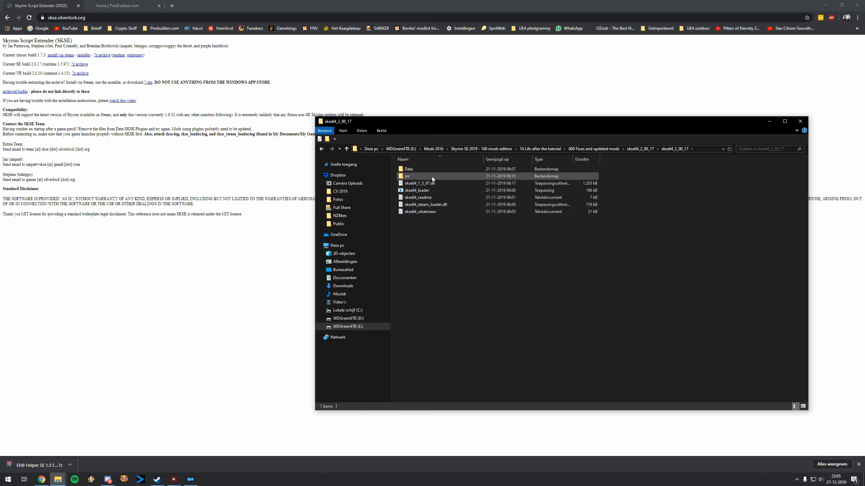
pyautogui.click(430, 184)
pyautogui.keyDown('ctrl'); pyautogui.click(434, 204); pyautogui.keyUp('ctrl')
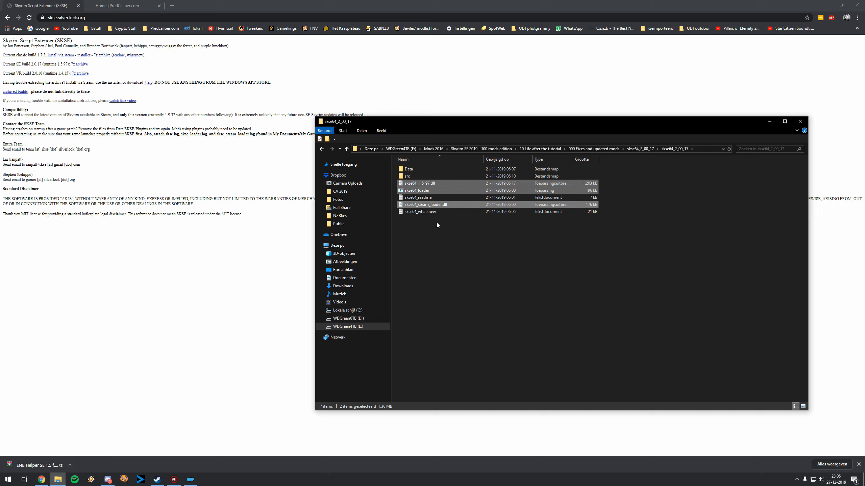
pyautogui.keyDown('ctrl'); pyautogui.click(434, 189); pyautogui.keyUp('ctrl')
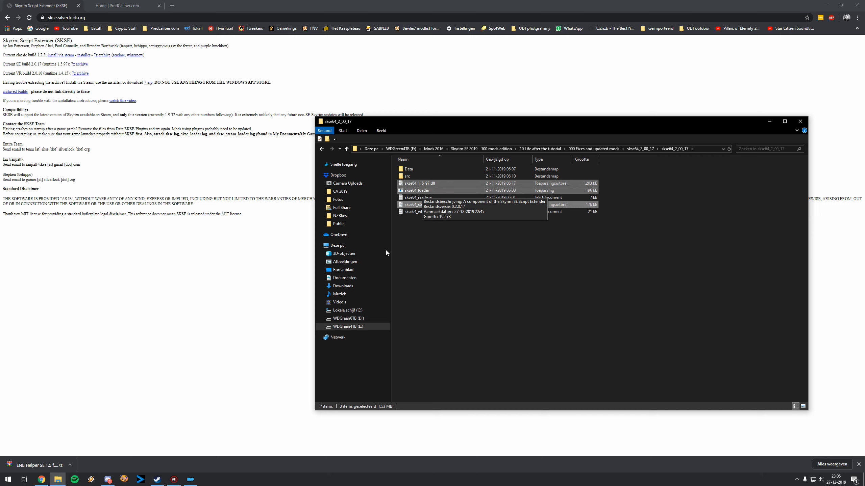
pyautogui.moveTo(190, 479)
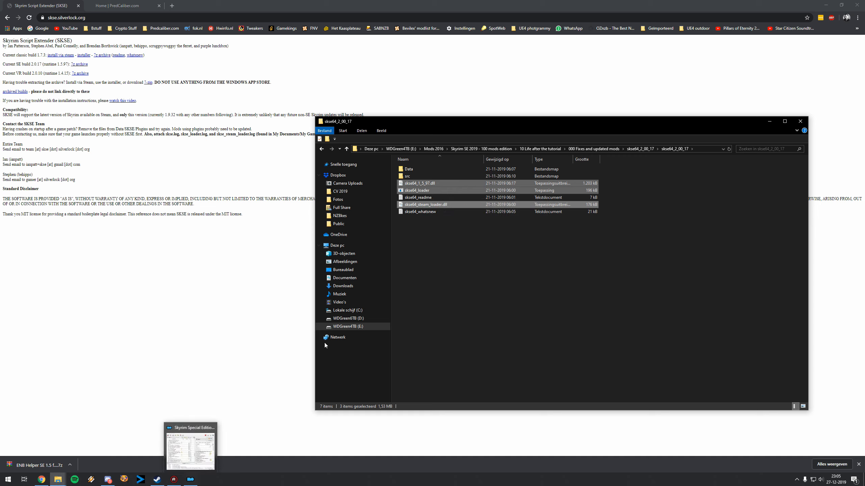
pyautogui.rightClick(421, 187)
pyautogui.click(453, 264)
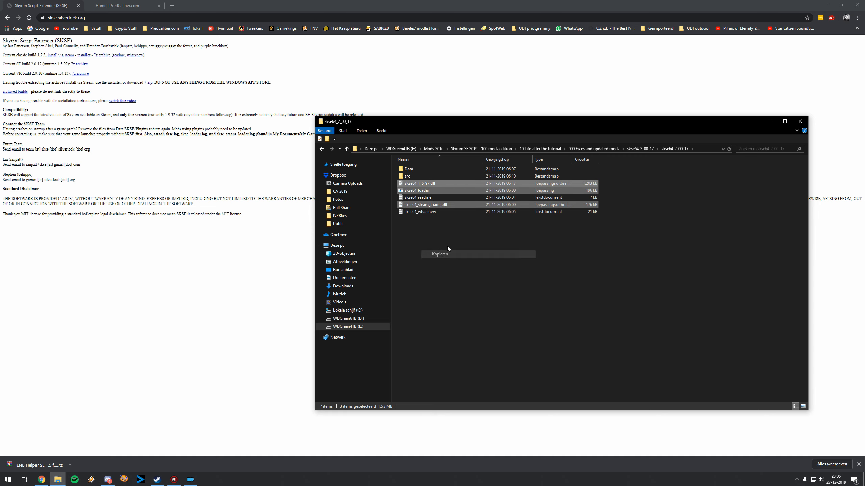
# Step: Paste the three copied SKSE files into the Skyrim Special Edition game folder, replacing the existing files
pyautogui.click(190, 480)
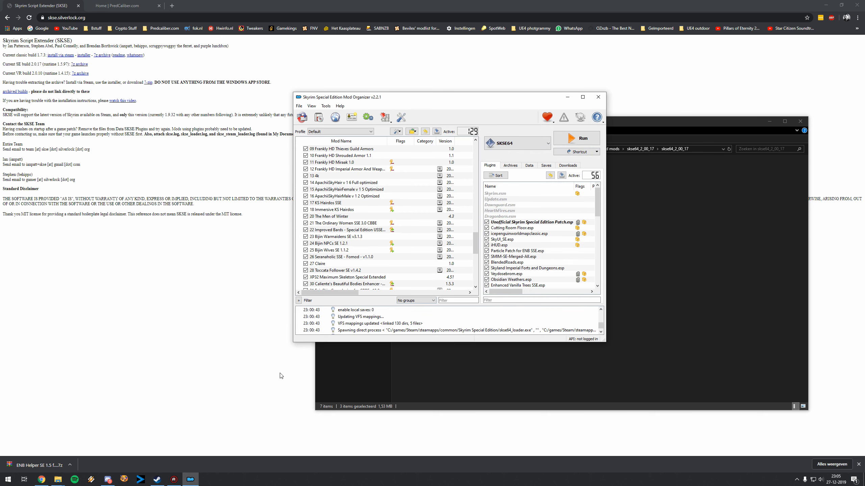
pyautogui.click(270, 342)
pyautogui.moveTo(58, 479)
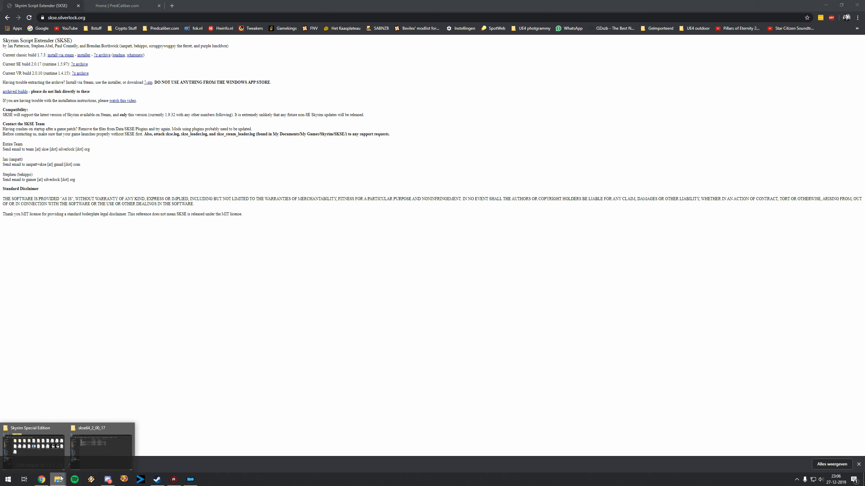
pyautogui.click(40, 448)
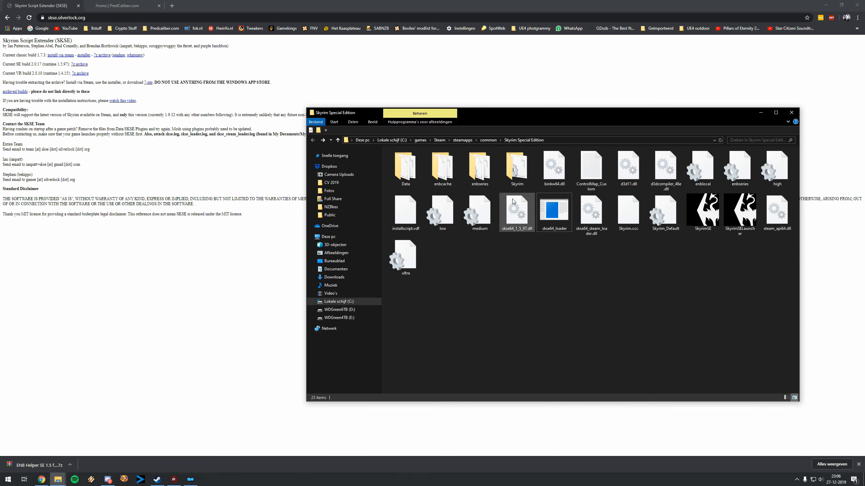
pyautogui.moveTo(514, 202)
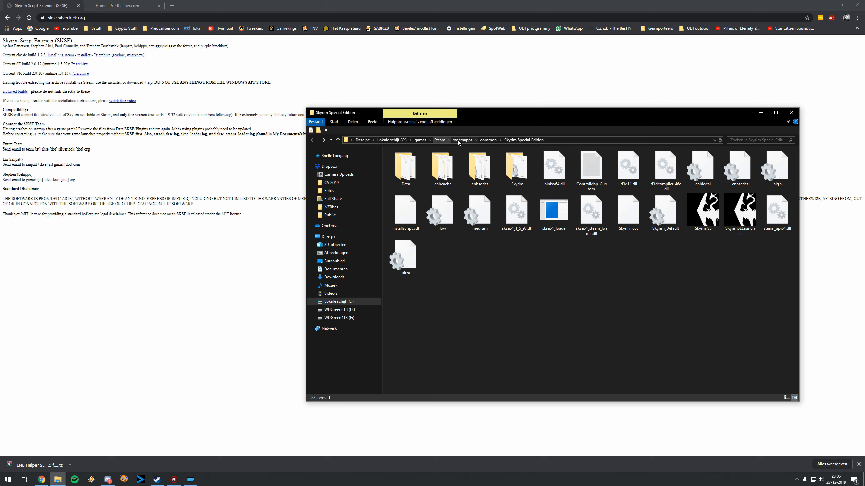
pyautogui.rightClick(545, 291)
pyautogui.click(569, 337)
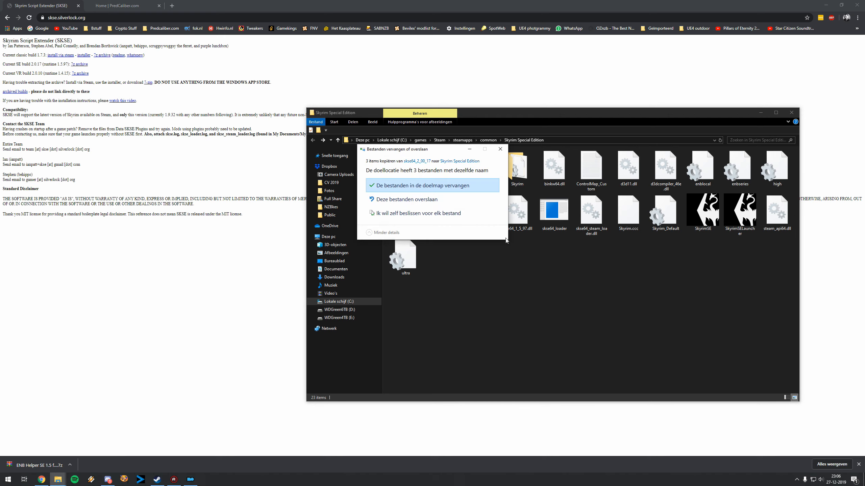
pyautogui.click(438, 188)
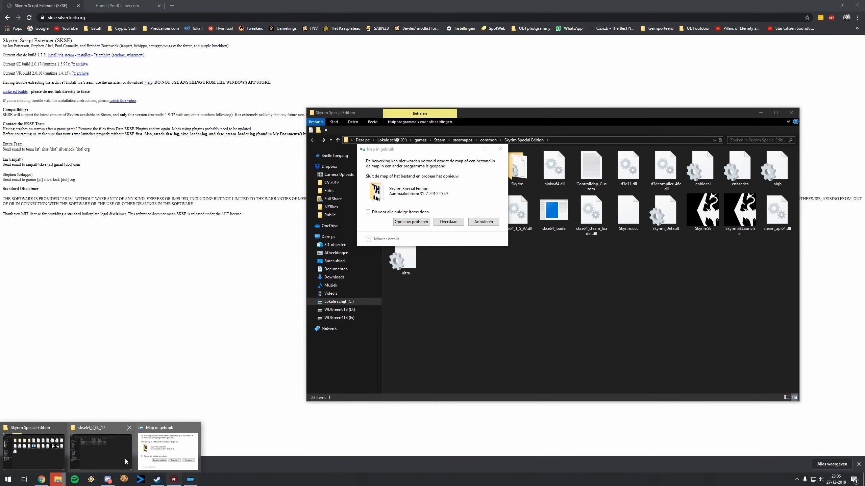
# Step: Close Mod Organizer and retry copying the SKSE files into the Skyrim Special Edition folder
pyautogui.click(190, 479)
pyautogui.click(598, 97)
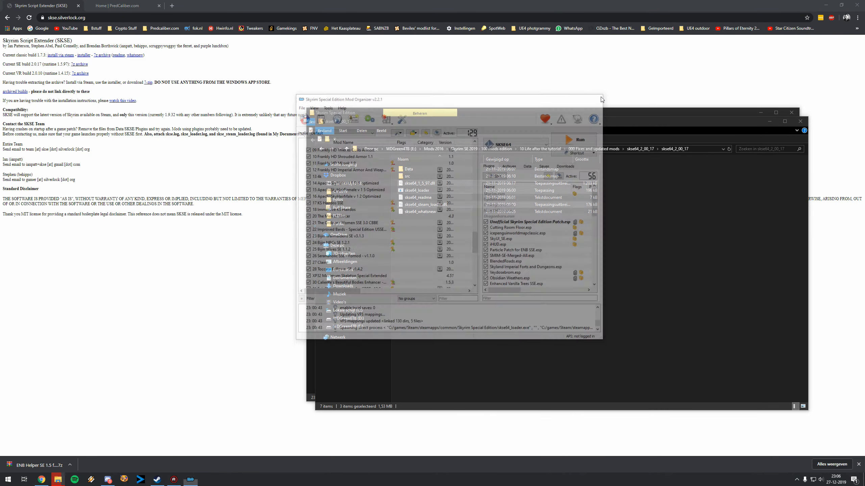
pyautogui.click(456, 257)
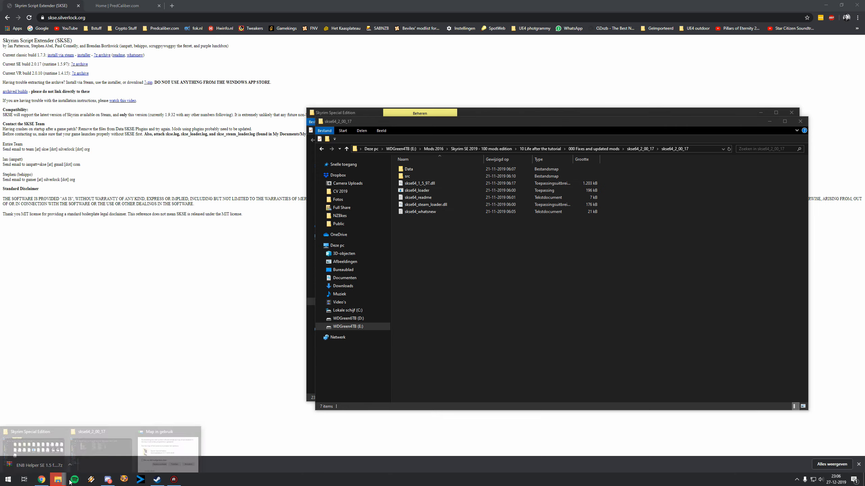
pyautogui.click(160, 443)
pyautogui.click(409, 221)
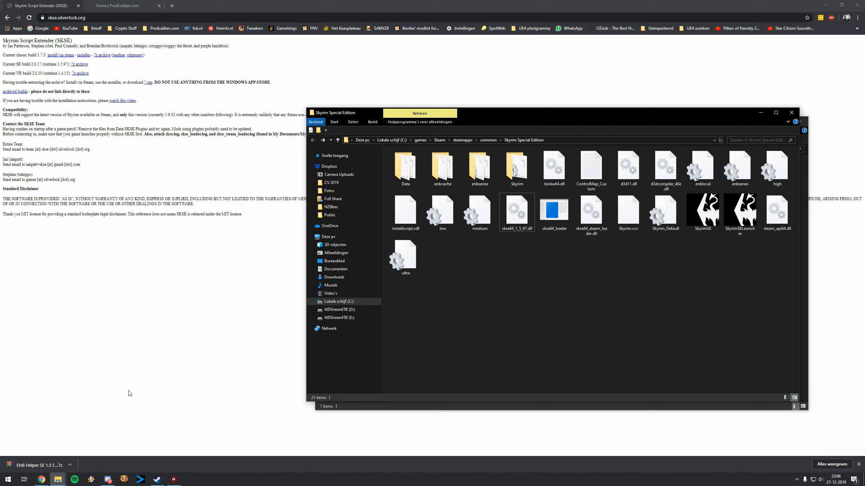
# Step: Relaunch Mod Organizer from the desktop
pyautogui.press('super+d')
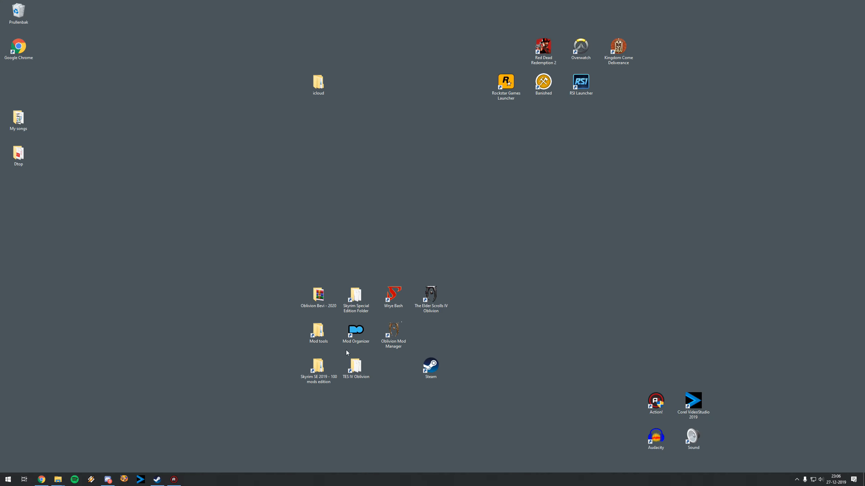
pyautogui.doubleClick(359, 335)
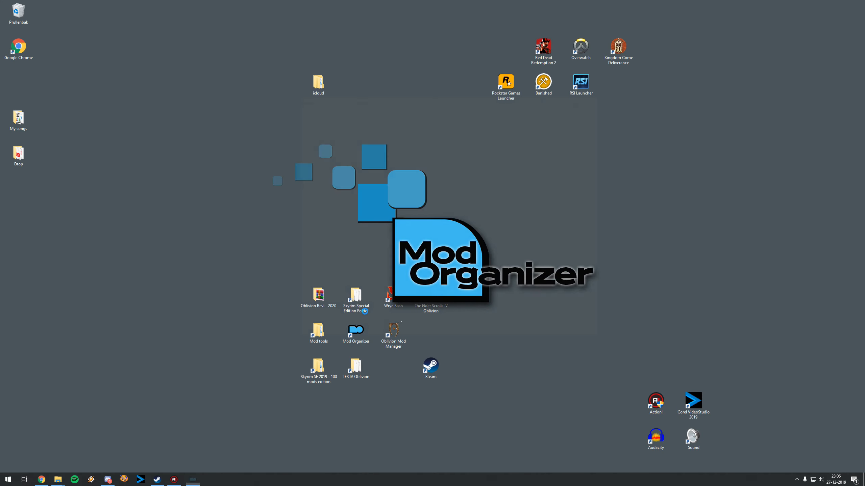
# Step: Return to the Skyrim Special Edition folder and check the three SKSE files: skse64_1_5_97.dll, skse64_loader and skse64_steam_loader.dll
pyautogui.click(41, 480)
pyautogui.moveTo(68, 480)
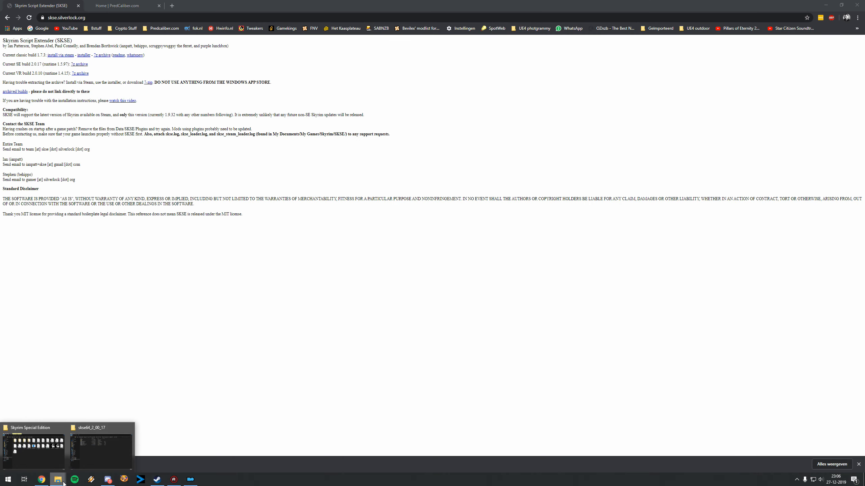
pyautogui.click(70, 457)
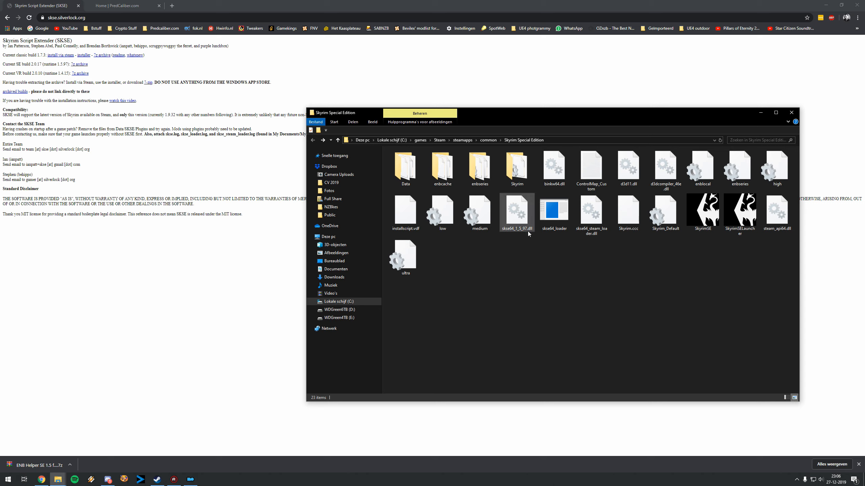
pyautogui.moveTo(520, 229)
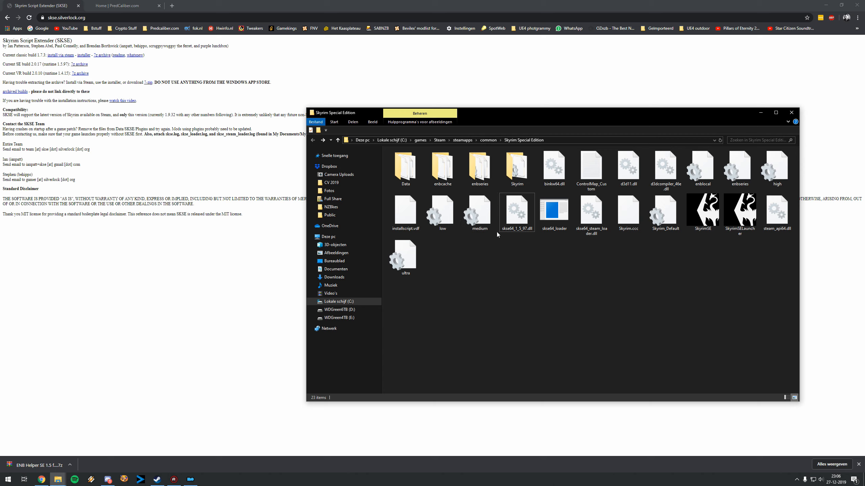
pyautogui.moveTo(520, 257); pyautogui.dragTo(586, 229)
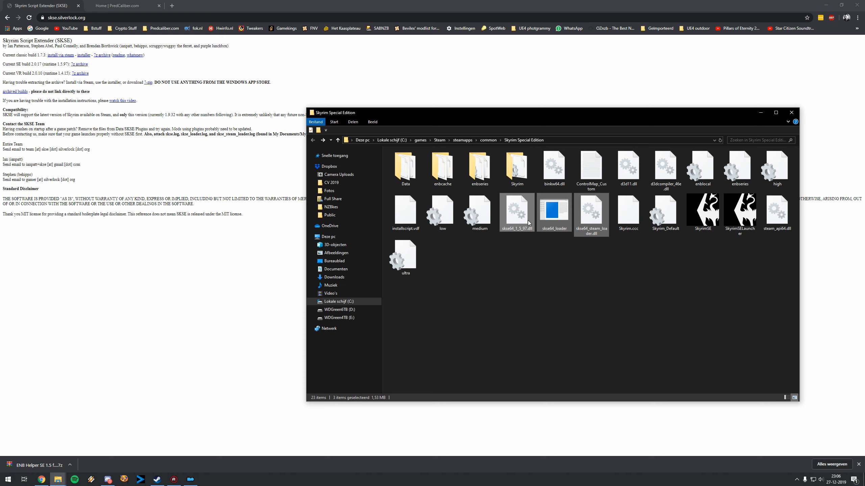
pyautogui.click(560, 265)
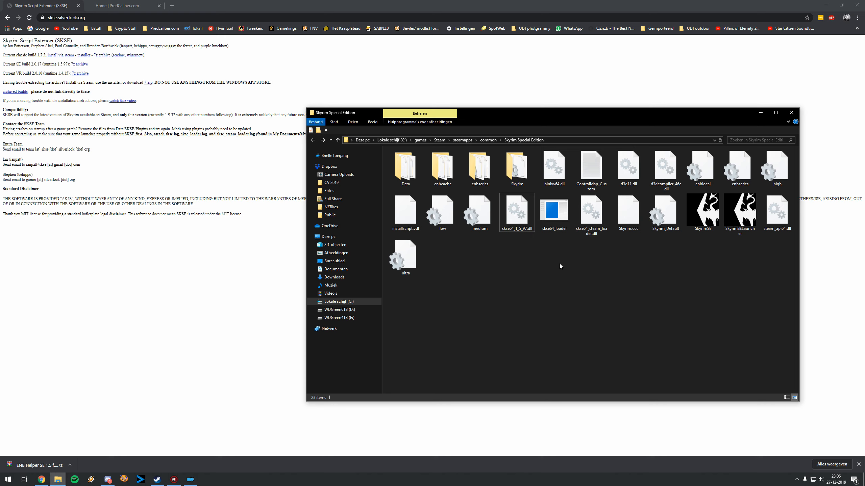
# Step: Switch to Mod Organizer and check the list of executables for SKSE64
pyautogui.click(190, 479)
pyautogui.click(524, 147)
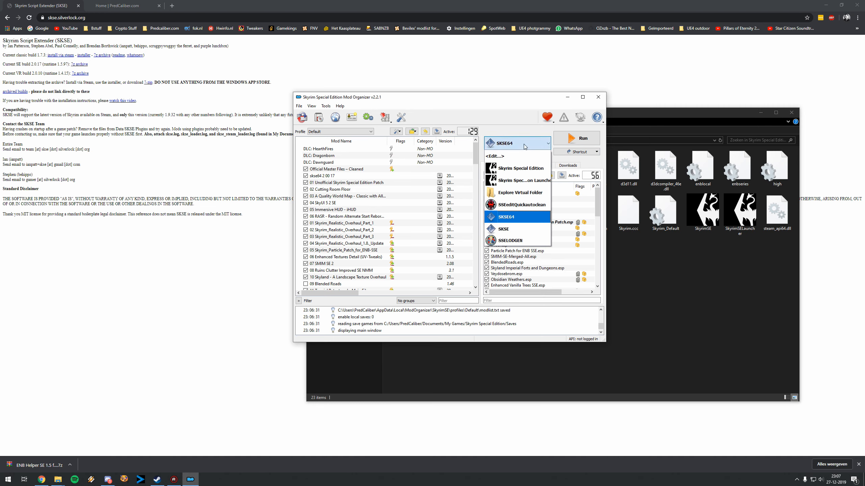
pyautogui.click(525, 147)
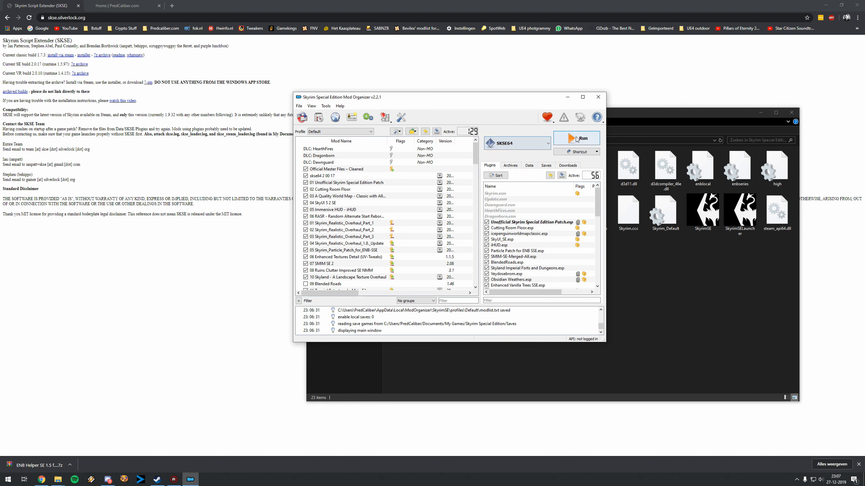
# Step: Check the binary path of the SKSE64 entry in the executables editor, leaving the entry unchanged
pyautogui.click(524, 147)
pyautogui.click(494, 154)
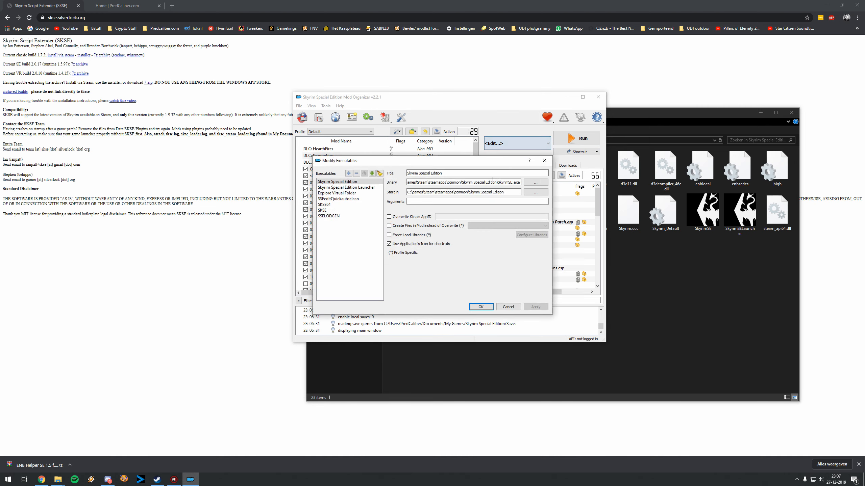
pyautogui.click(334, 205)
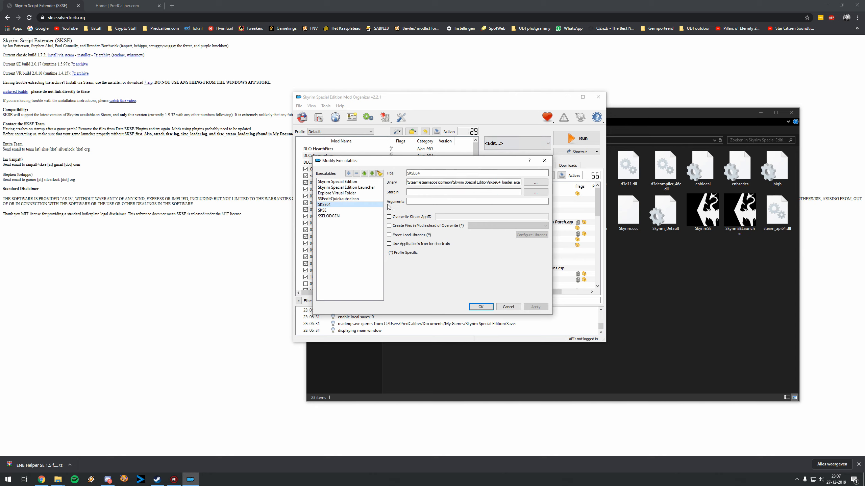
pyautogui.moveTo(449, 182); pyautogui.dragTo(520, 182)
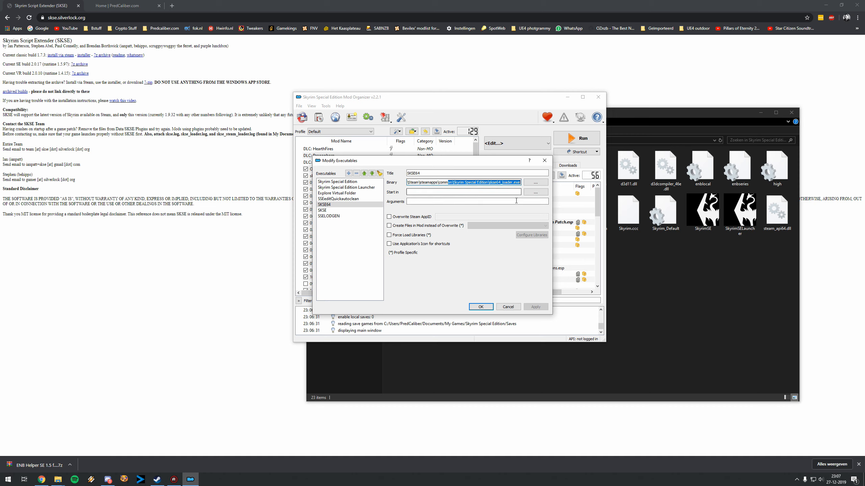
pyautogui.click(510, 309)
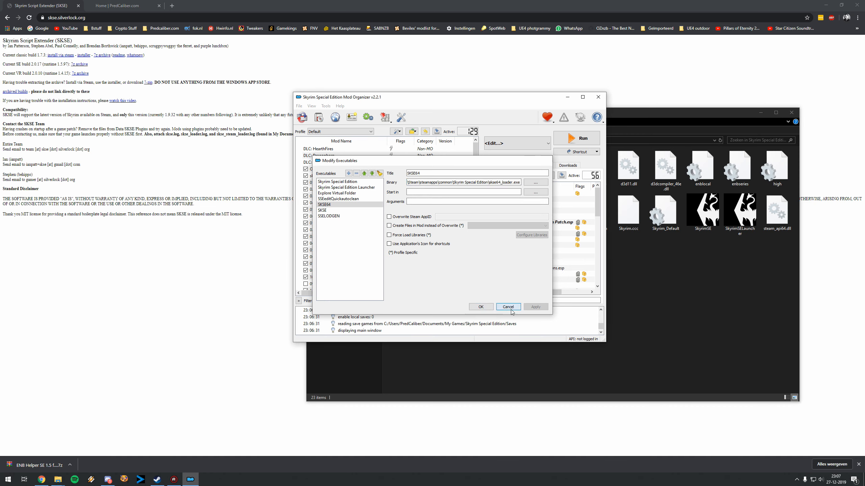
# Step: Look at the Skyrim Special Edition folder again, return to Mod Organizer, maximize it and review the mod list
pyautogui.click(669, 279)
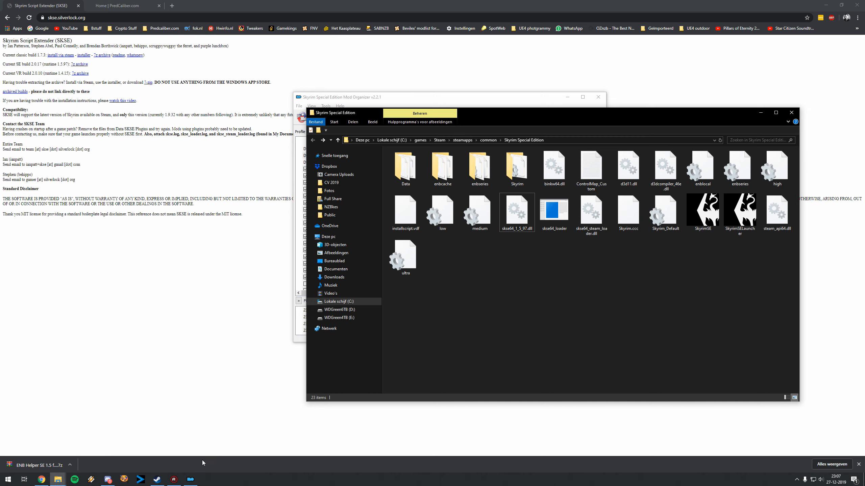
pyautogui.click(191, 479)
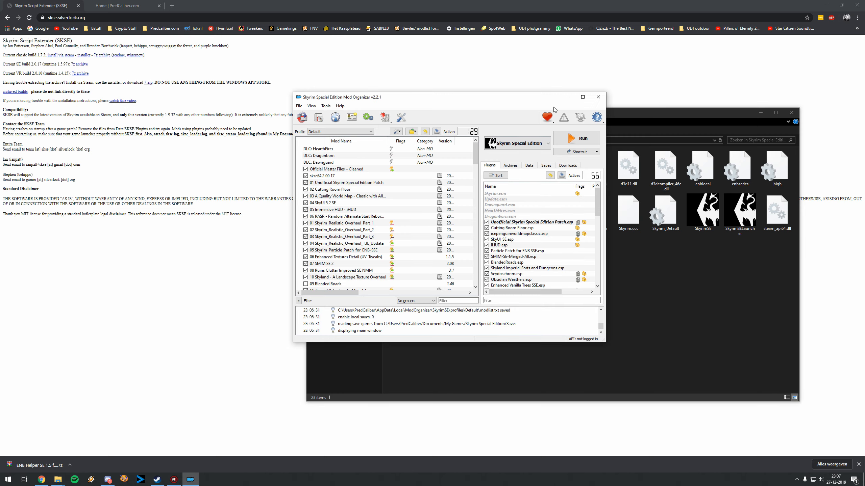
pyautogui.doubleClick(525, 100)
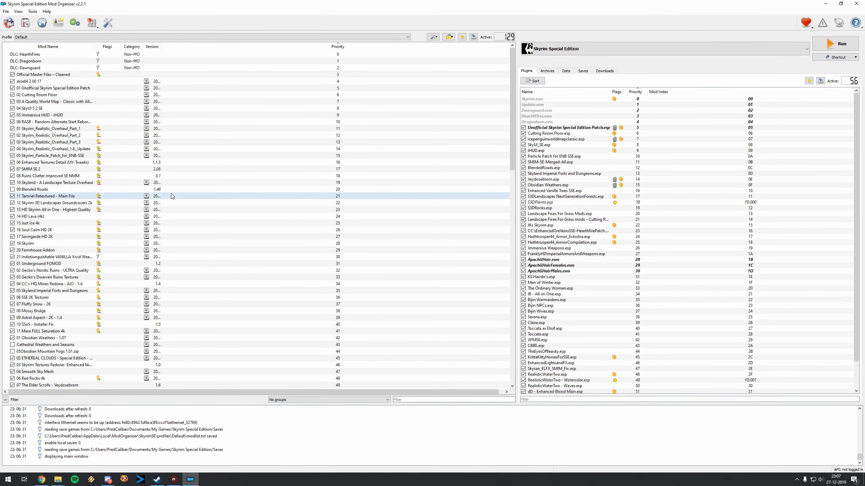
pyautogui.scroll(-8, 85, 221)
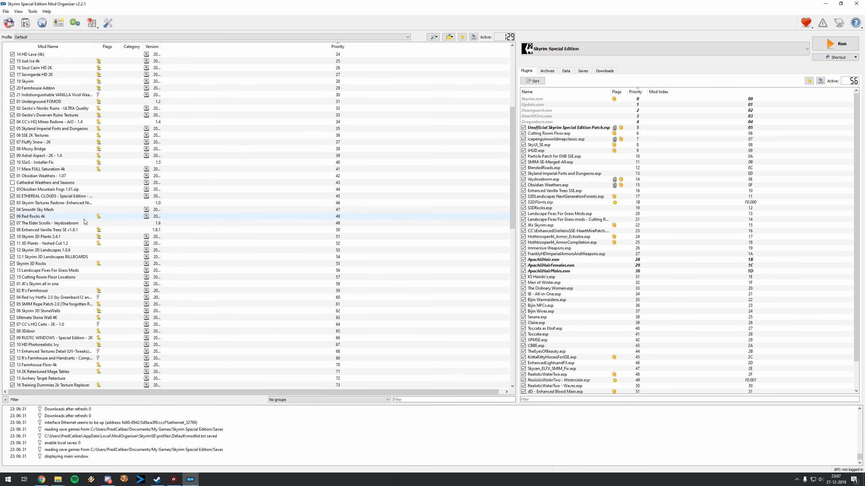
pyautogui.scroll(8, 85, 221)
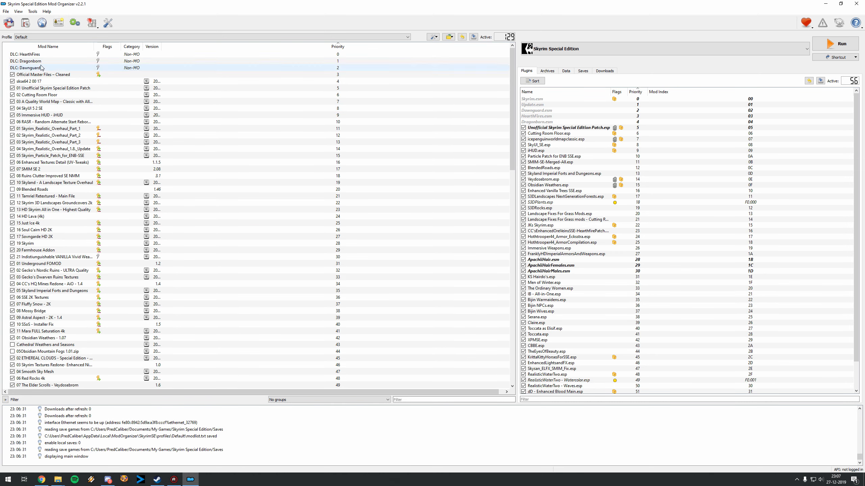
# Step: Disable the existing skse64 2 00 17 mod and remove it from the mod list
pyautogui.click(35, 82)
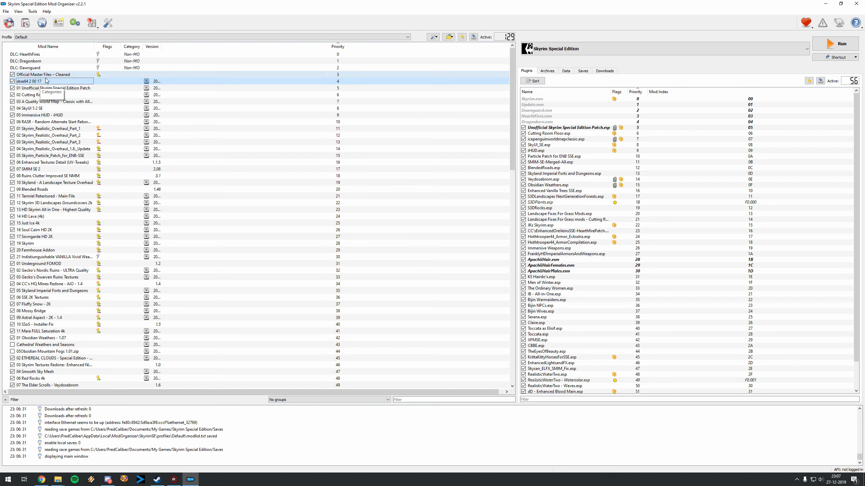
pyautogui.click(12, 81)
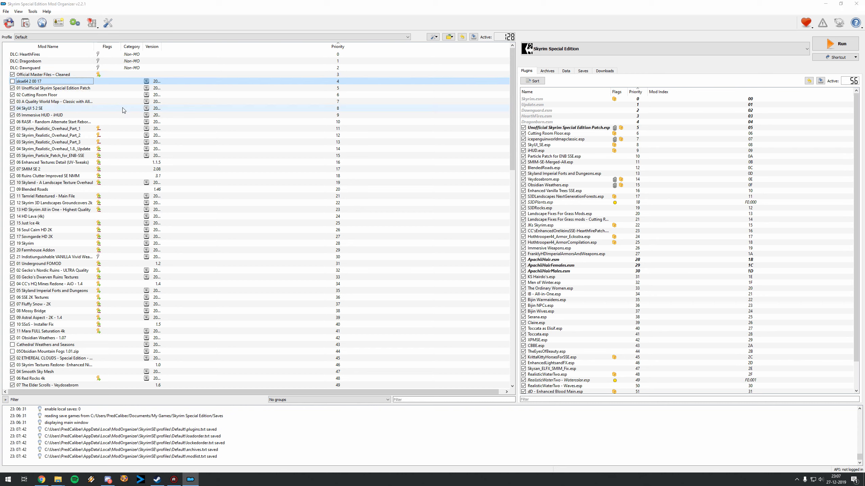
pyautogui.press('Delete')
pyautogui.click(445, 245)
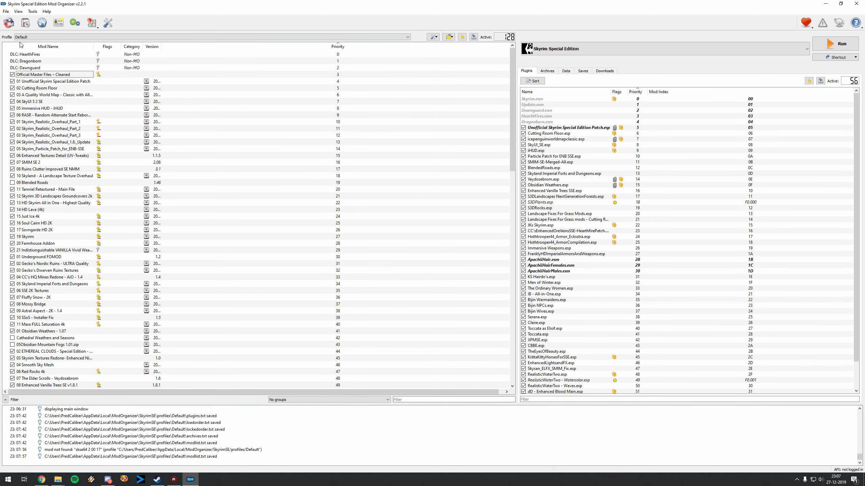
# Step: Install the skse64_2_00_17 archive from 000 Fixes and updated mods as a mod, with its inner Data folder set as the data directory
pyautogui.click(27, 24)
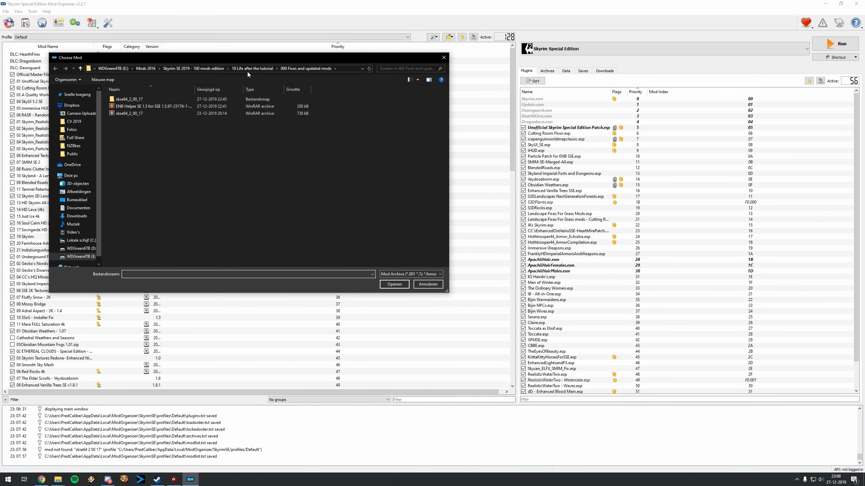
pyautogui.doubleClick(130, 115)
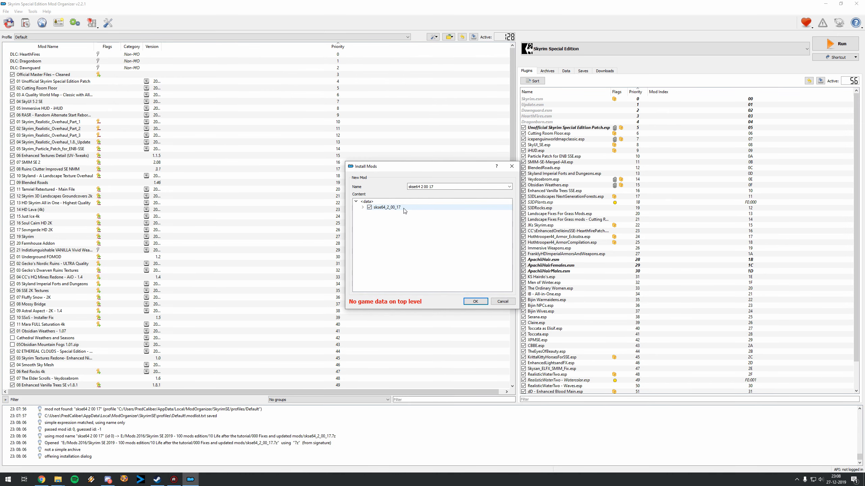
pyautogui.click(362, 207)
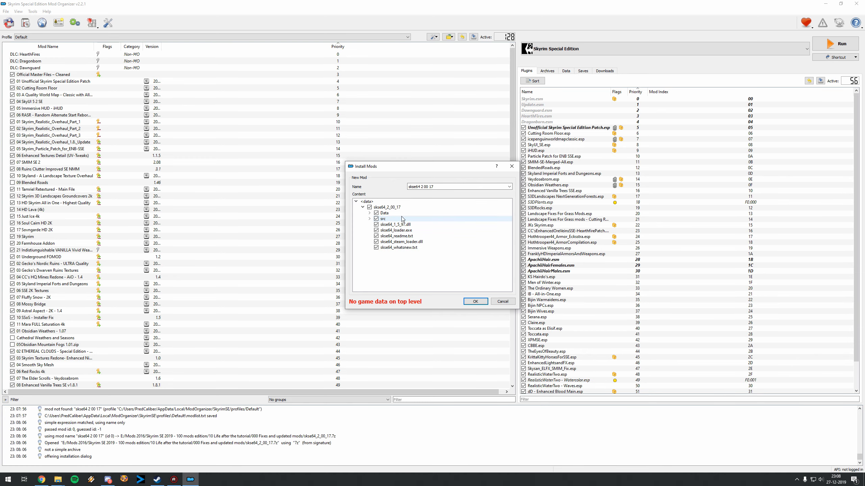
pyautogui.rightClick(388, 213)
pyautogui.click(404, 220)
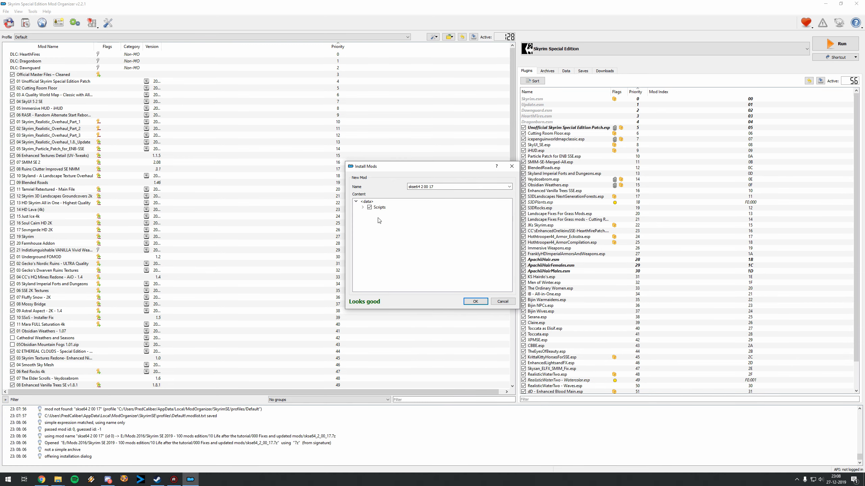
pyautogui.click(473, 301)
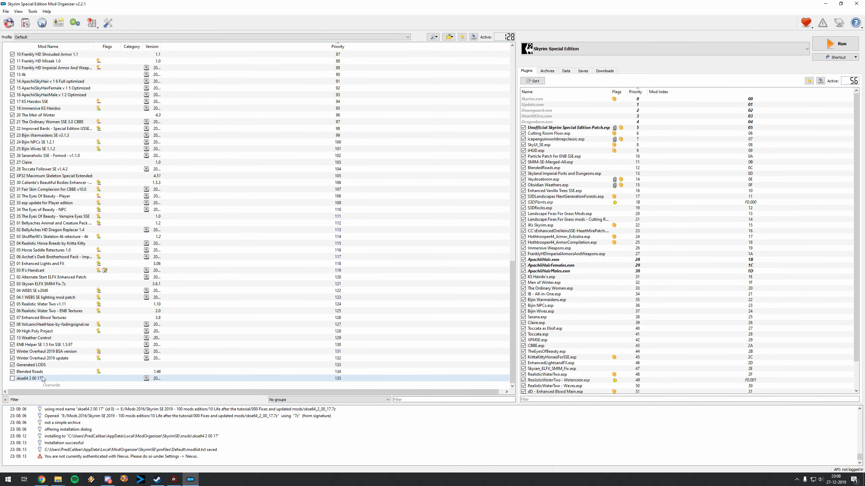
# Step: Move the skse64 2 00 17 mod directly below Official Master Files – Cleaned at priority 4 and enable it
pyautogui.moveTo(42, 378); pyautogui.dragTo(41, 81)
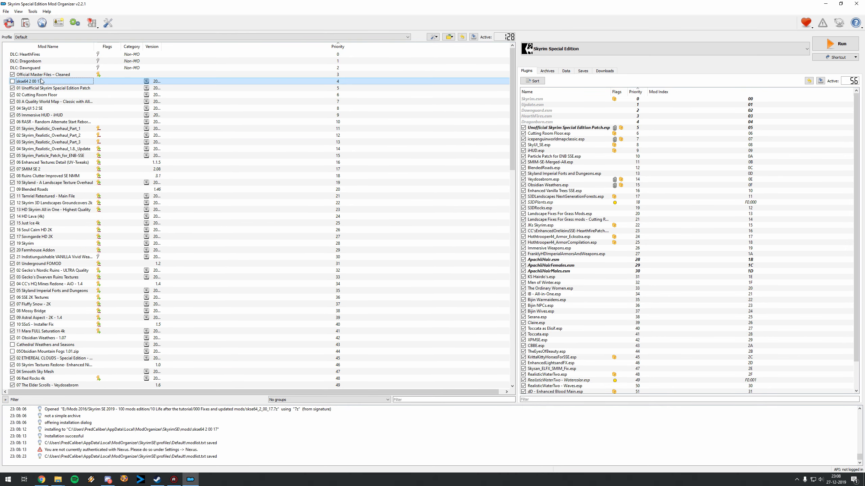
pyautogui.click(13, 81)
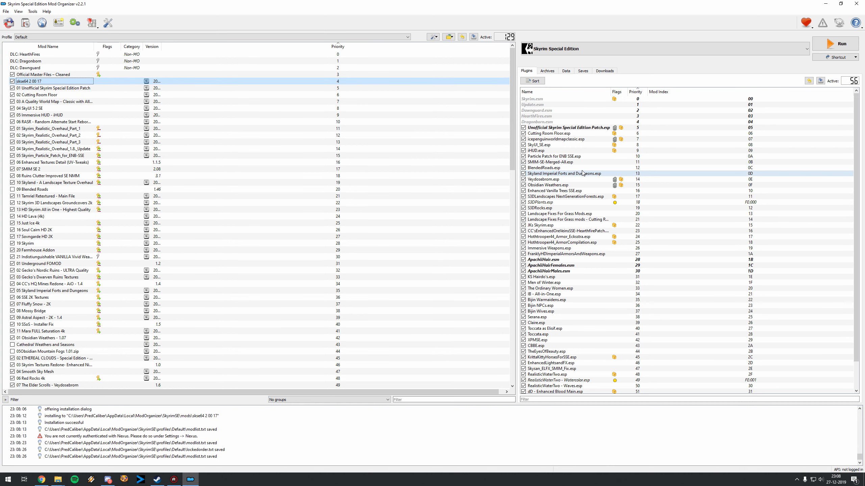
pyautogui.scroll(-2, 588, 177)
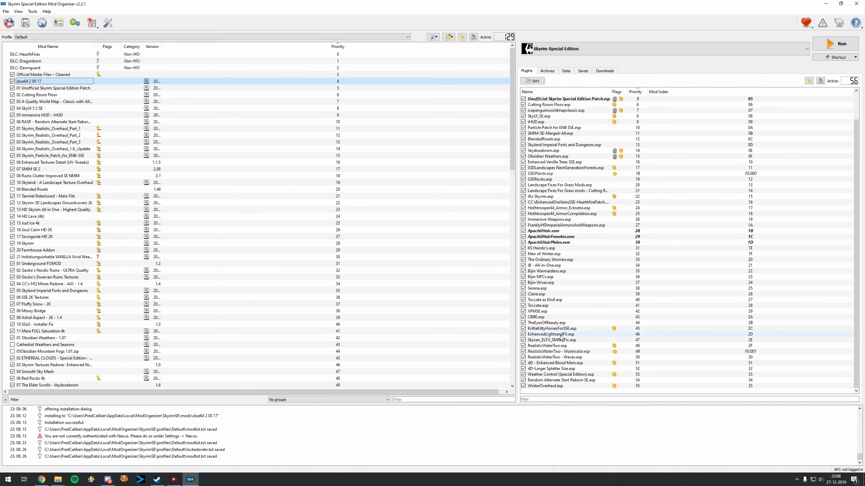
pyautogui.scroll(2, 572, 335)
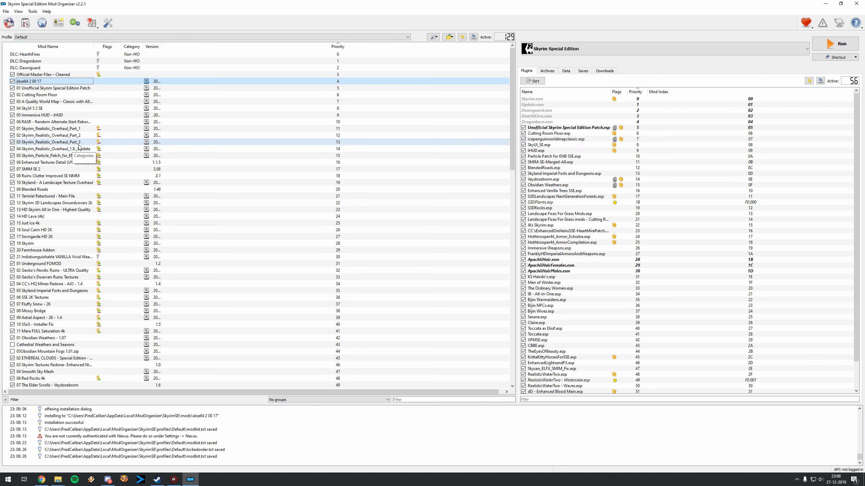
# Step: Inspect the file tree of the skse64 2 00 17 mod and close its information window
pyautogui.doubleClick(41, 82)
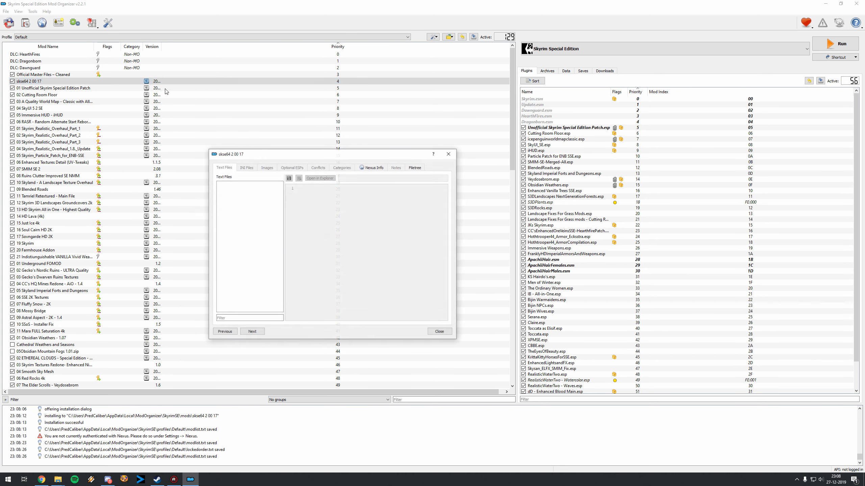
pyautogui.click(415, 167)
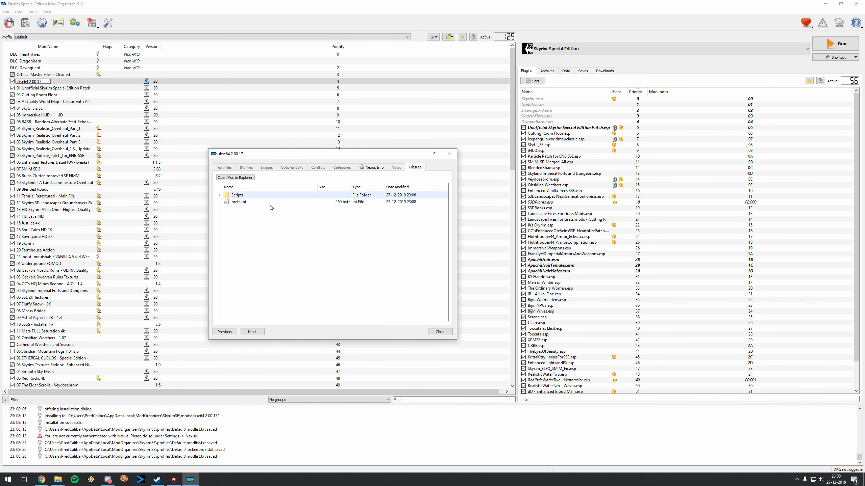
pyautogui.click(455, 154)
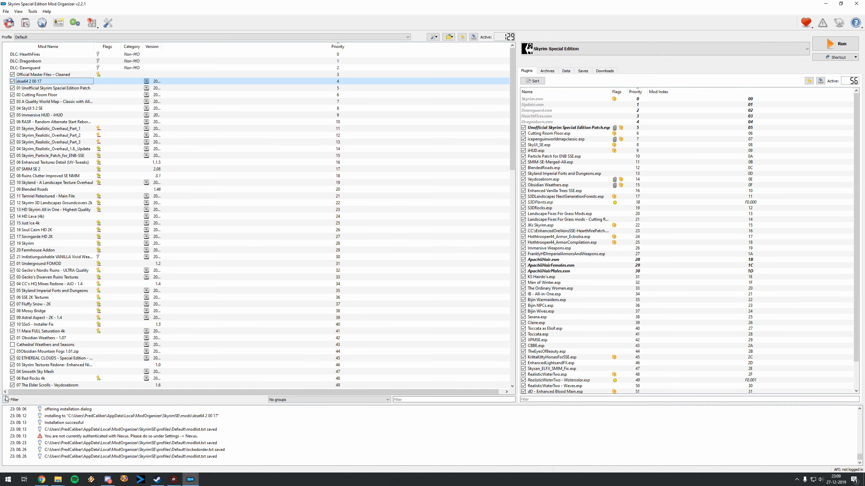
# Step: Find ENB Helper in the mod list, switch to Chrome and open the ENB Helper SE files page from the PredCaliber guide's ENB Section
pyautogui.moveTo(512, 110); pyautogui.dragTo(508, 403)
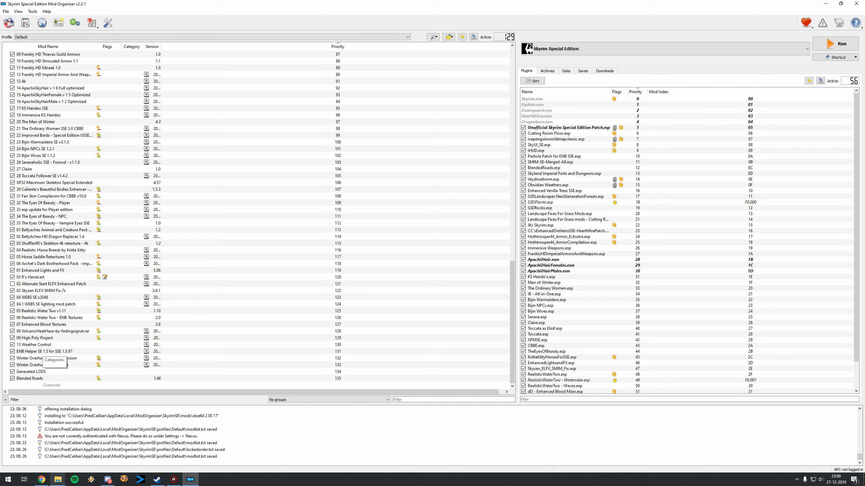
pyautogui.moveTo(45, 480)
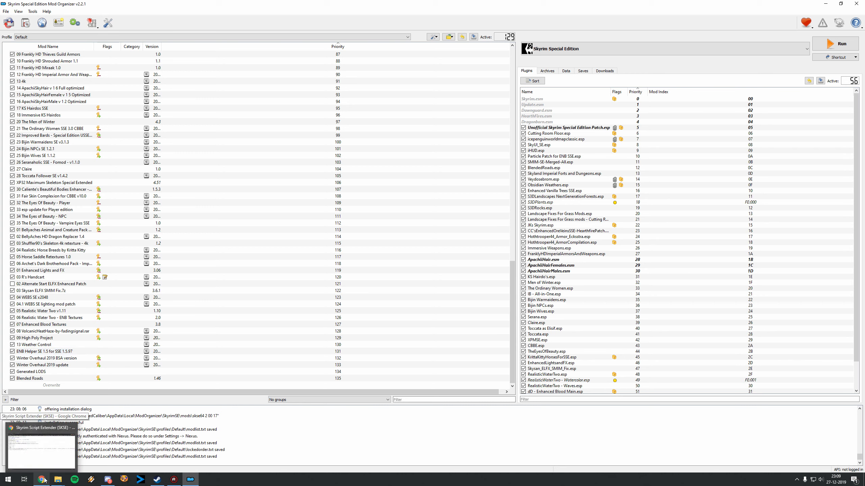
pyautogui.click(34, 460)
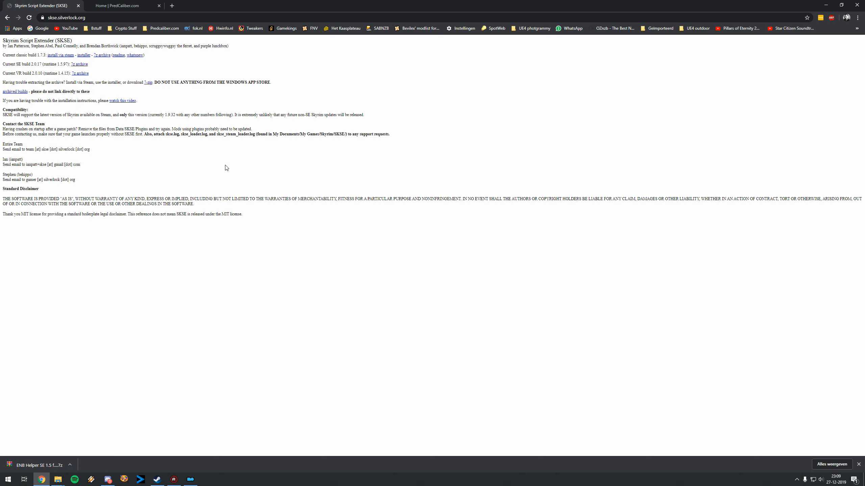
pyautogui.click(127, 3)
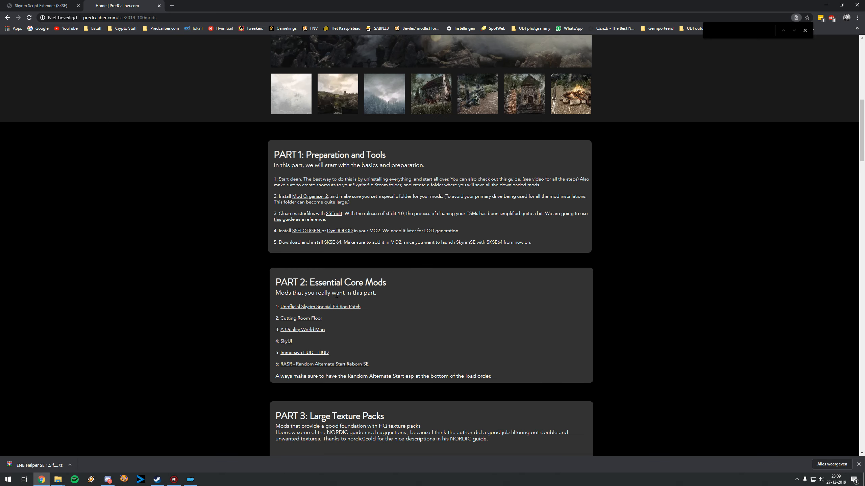
pyautogui.scroll(-20, 336, 295)
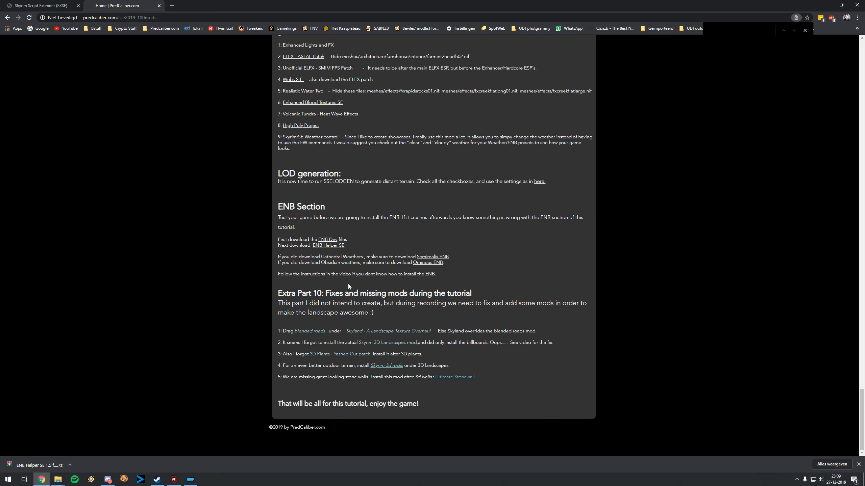
pyautogui.rightClick(330, 246)
pyautogui.click(347, 250)
pyautogui.click(168, 4)
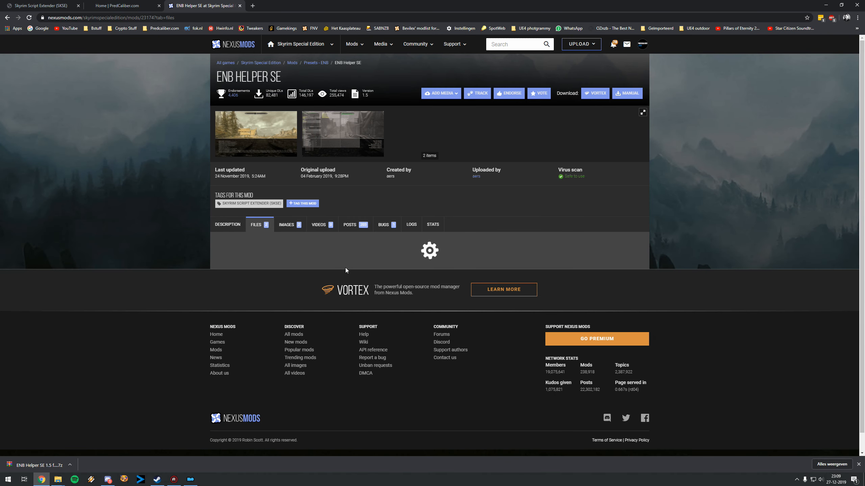
pyautogui.scroll(-1, 344, 268)
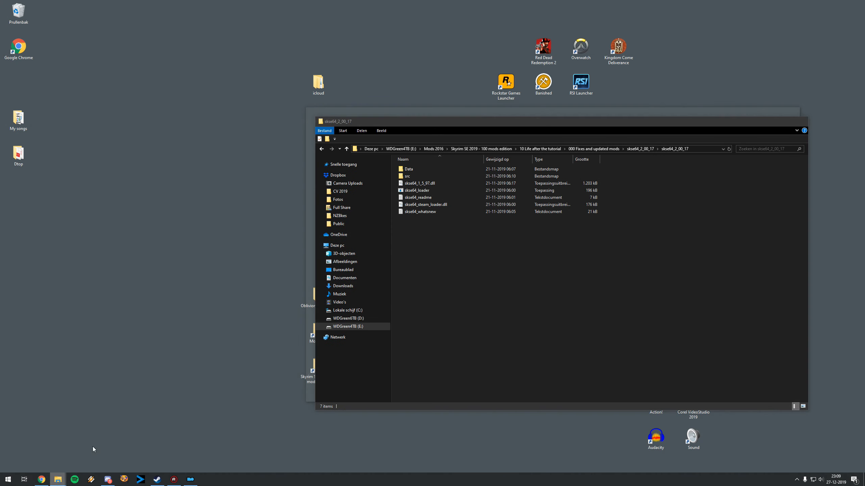
# Step: Switch to File Explorer and open the 000 Fixes and updated mods folder inside 10 Life after the tutorial
pyautogui.click(92, 446)
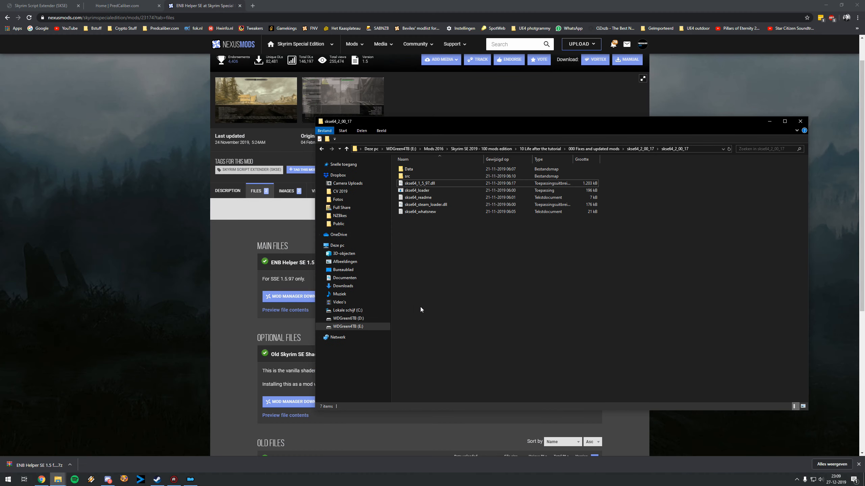
pyautogui.click(478, 149)
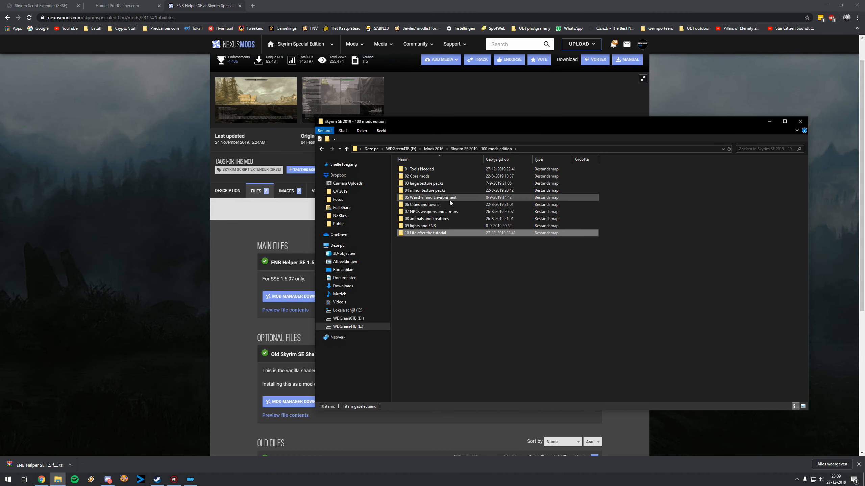
pyautogui.doubleClick(428, 235)
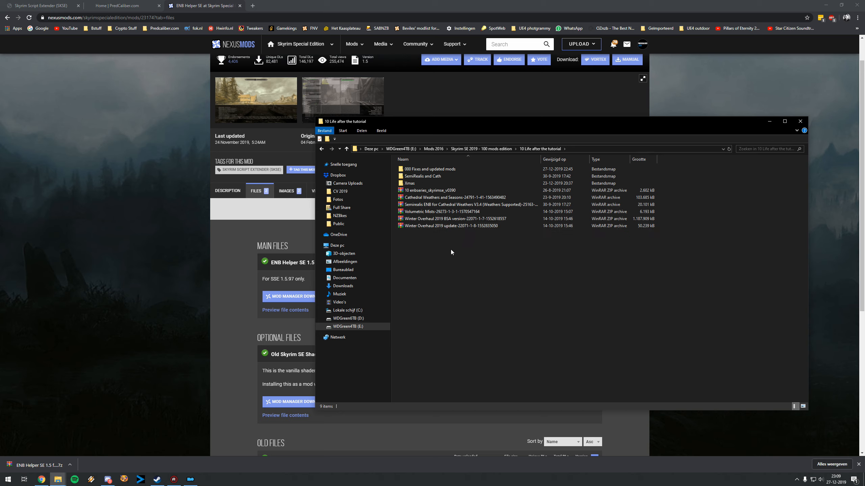
pyautogui.doubleClick(434, 170)
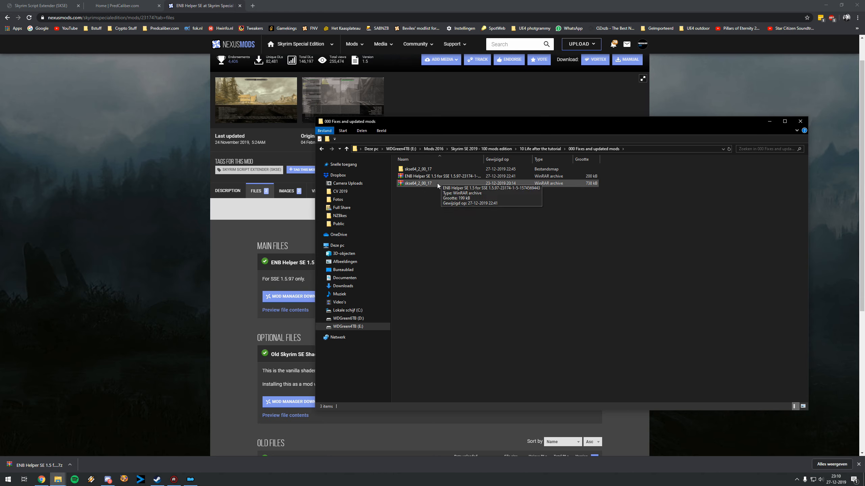
# Step: Switch to Mod Organizer and disable the ENB Helper SE 1.5 for SSE 1.5.97 mod
pyautogui.click(192, 479)
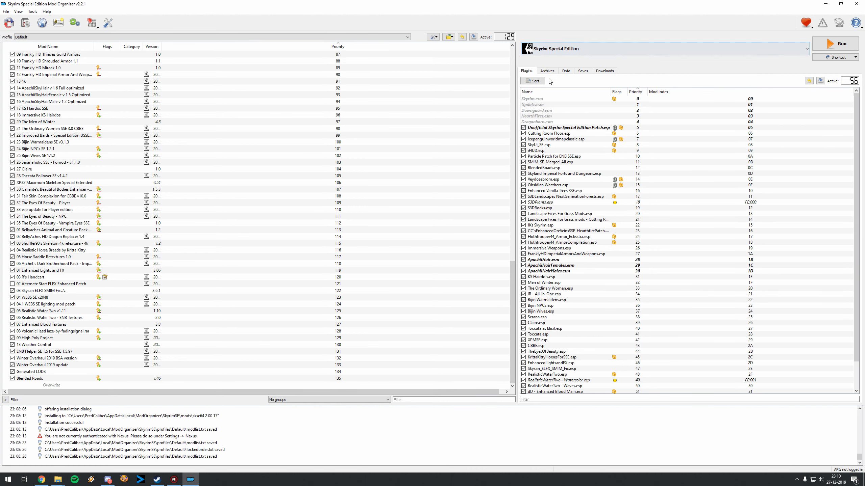
pyautogui.scroll(16, 105, 154)
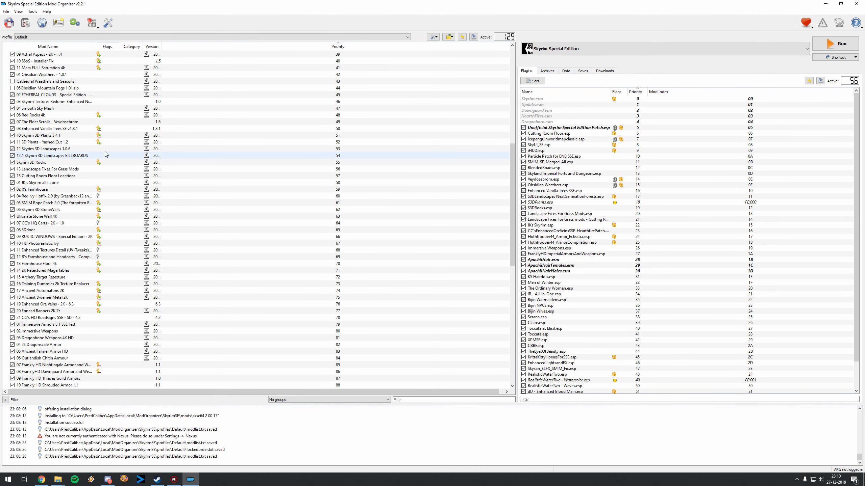
pyautogui.click(52, 143)
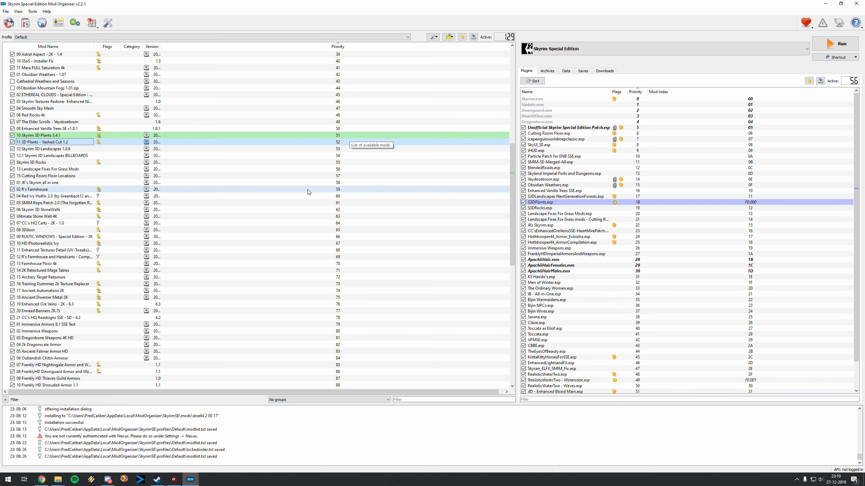
pyautogui.scroll(-16, 277, 198)
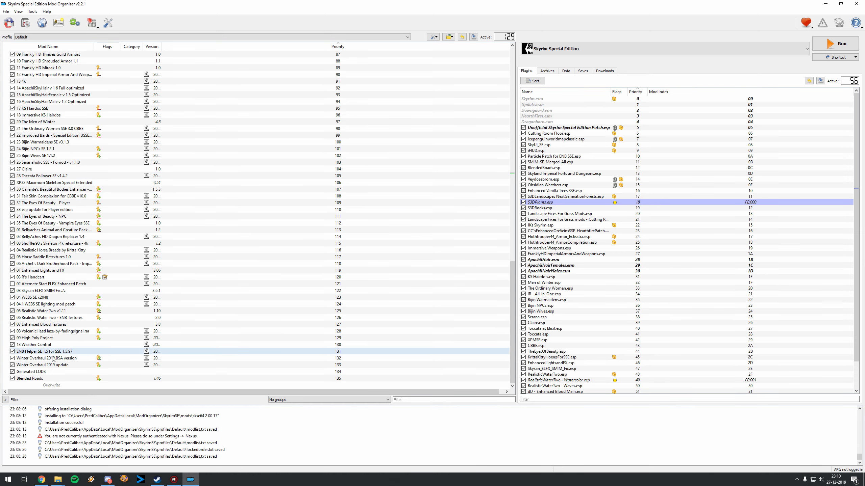
pyautogui.click(50, 353)
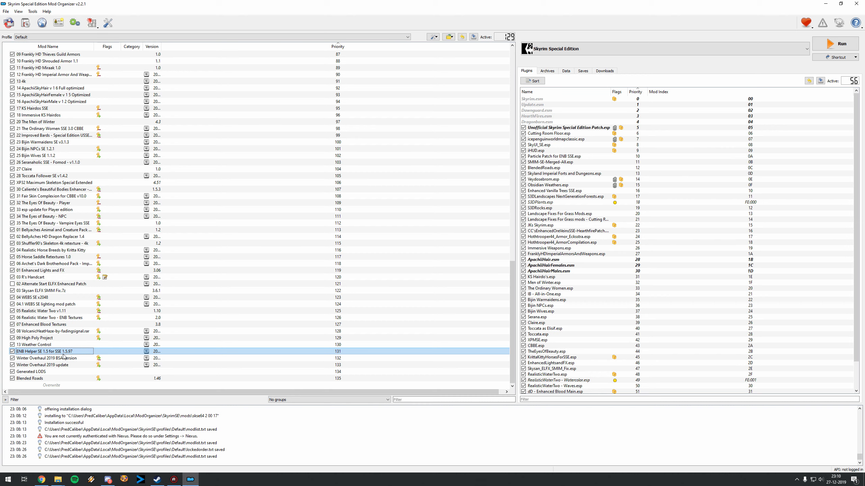
pyautogui.click(12, 352)
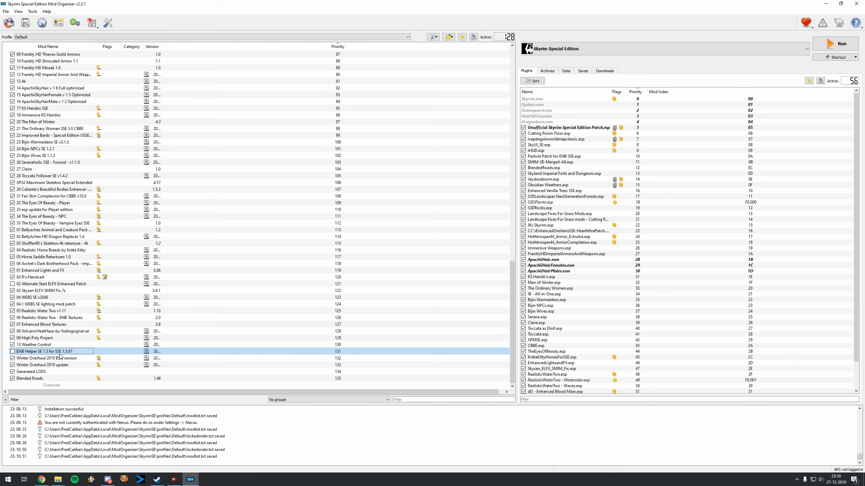
# Step: Inspect the file tree of the disabled ENB Helper SE 1.5 mod and close its information window
pyautogui.doubleClick(61, 352)
pyautogui.click(415, 168)
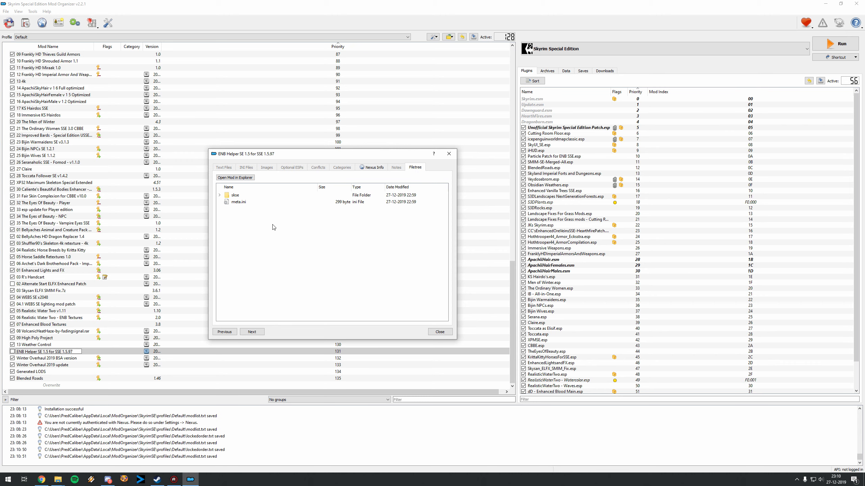
pyautogui.click(448, 154)
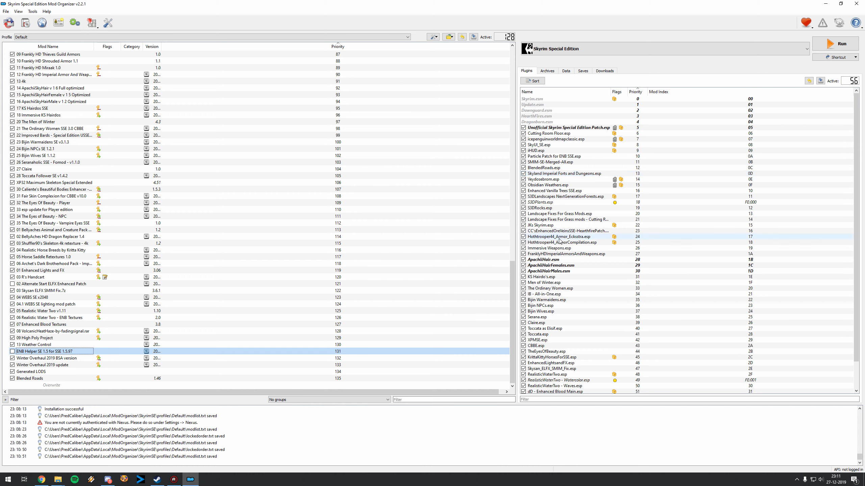
# Step: Remove the ENB Helper SE 1.5 for SSE 1.5.97 mod from the mod list and confirm the removal
pyautogui.scroll(-2, 579, 279)
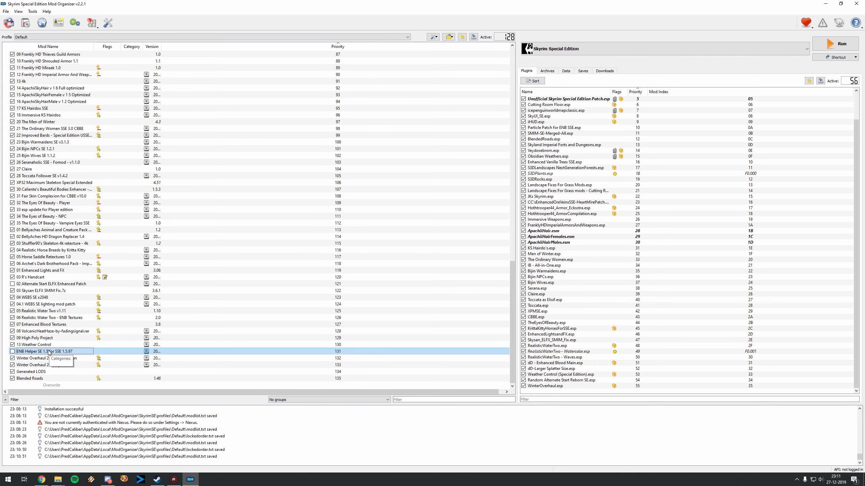
pyautogui.press('Delete')
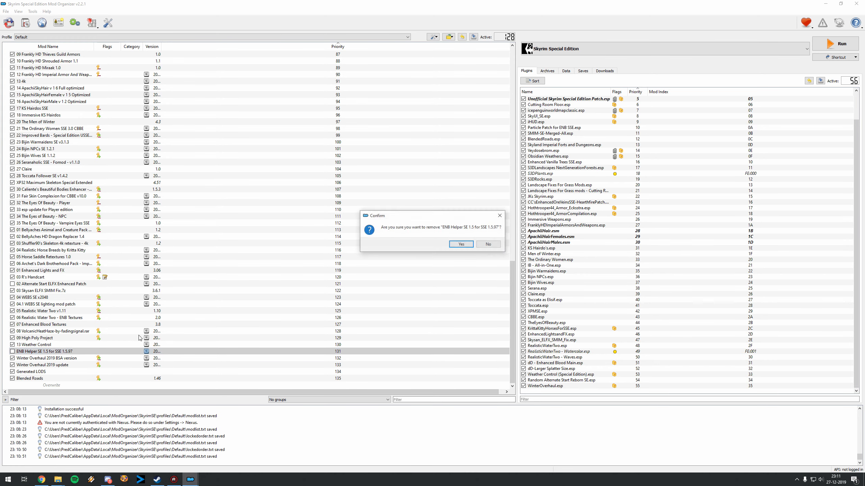
pyautogui.click(462, 244)
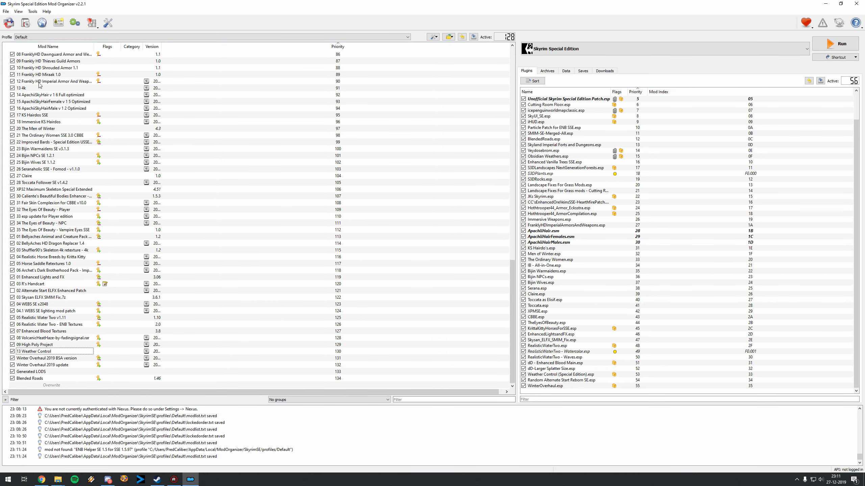
# Step: Install the ENB Helper SE 1.5 archive manually from 000 Fixes and updated mods, setting its data folder as the data directory
pyautogui.click(30, 27)
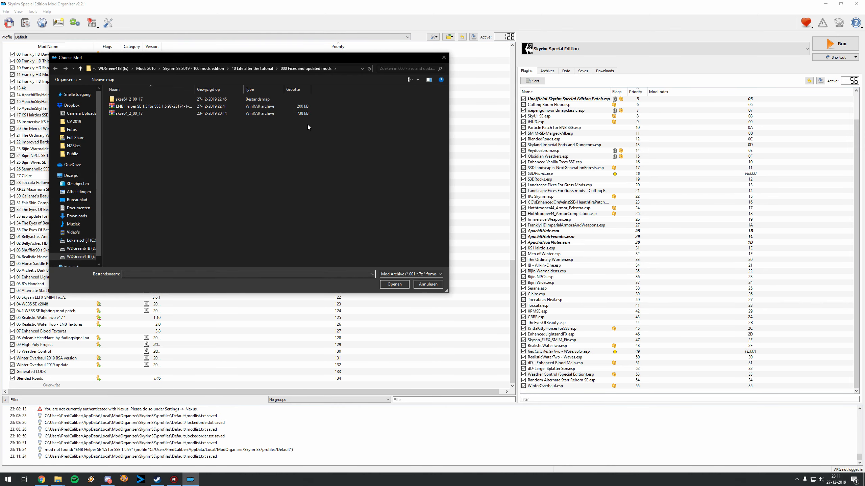
pyautogui.doubleClick(167, 106)
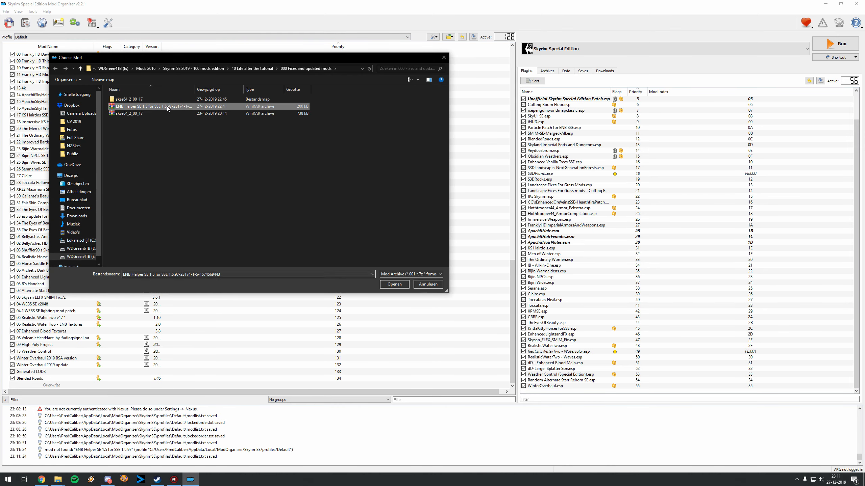
pyautogui.click(427, 245)
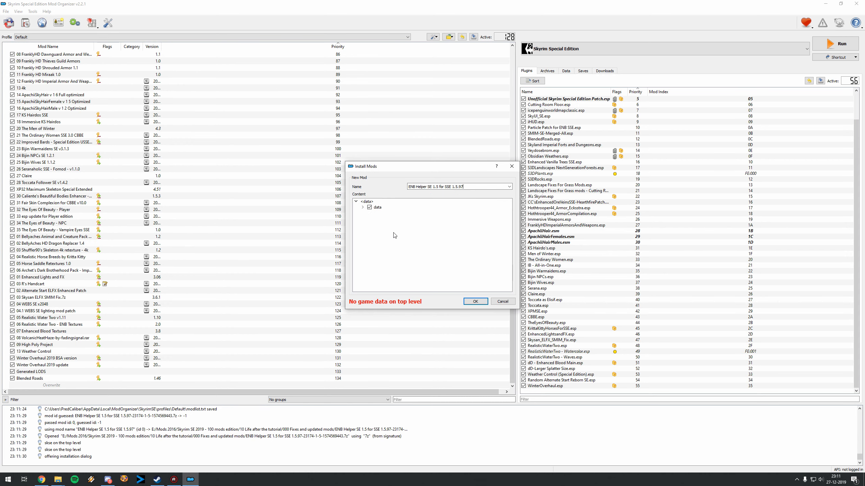
pyautogui.rightClick(378, 208)
pyautogui.click(383, 210)
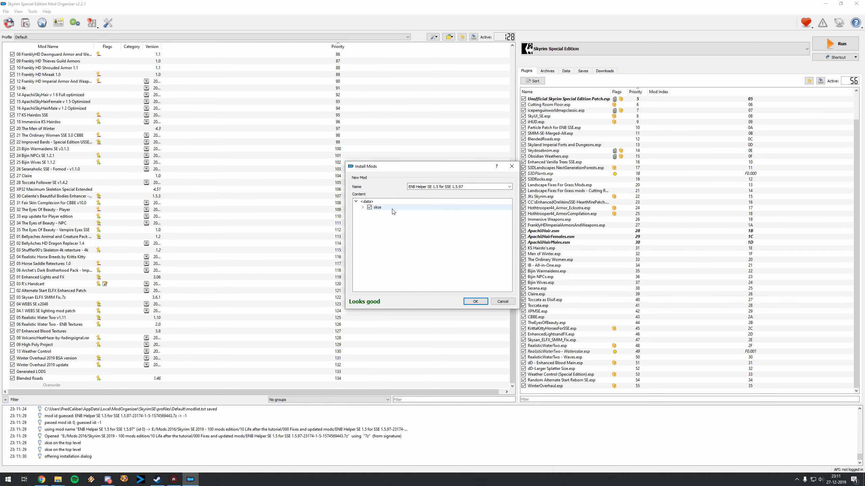
pyautogui.click(475, 302)
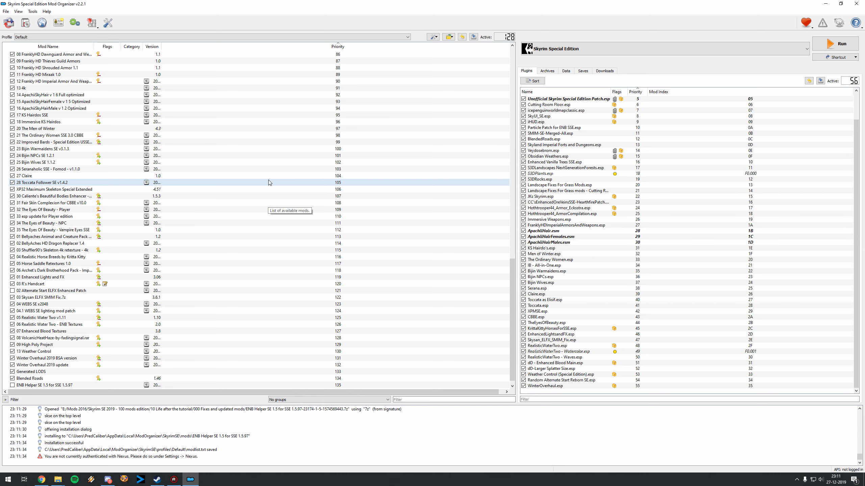
# Step: Move the ENB Helper SE 1.5 mod directly below 13 Weather Control at priority 131 and enable it
pyautogui.scroll(-1, 274, 194)
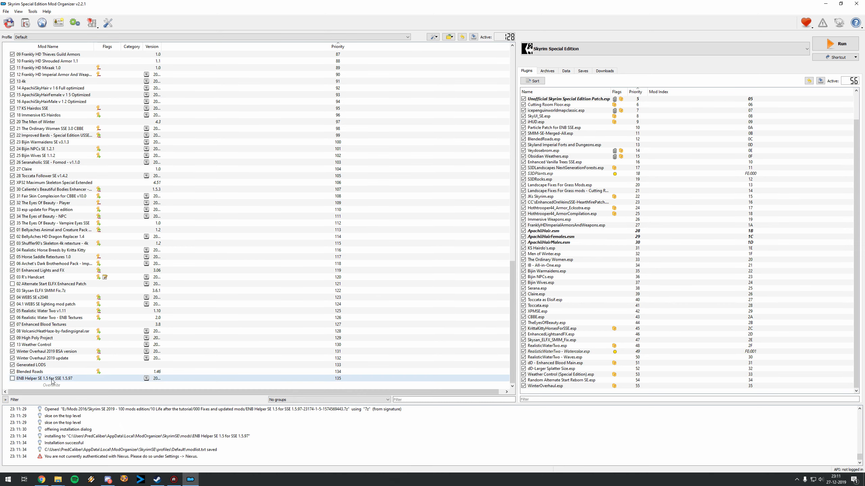
pyautogui.moveTo(32, 378); pyautogui.dragTo(36, 352)
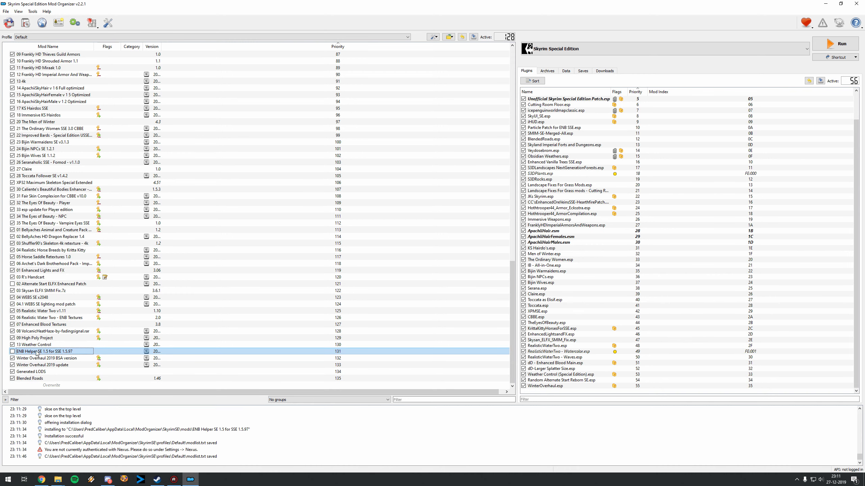
pyautogui.click(12, 352)
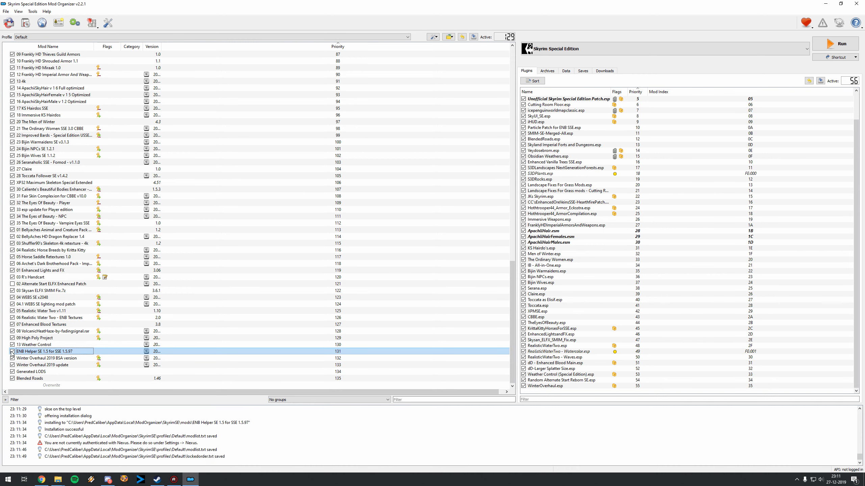
# Step: Inspect the file tree of the reinstalled ENB Helper SE 1.5 mod and close its information window
pyautogui.doubleClick(35, 353)
pyautogui.click(416, 167)
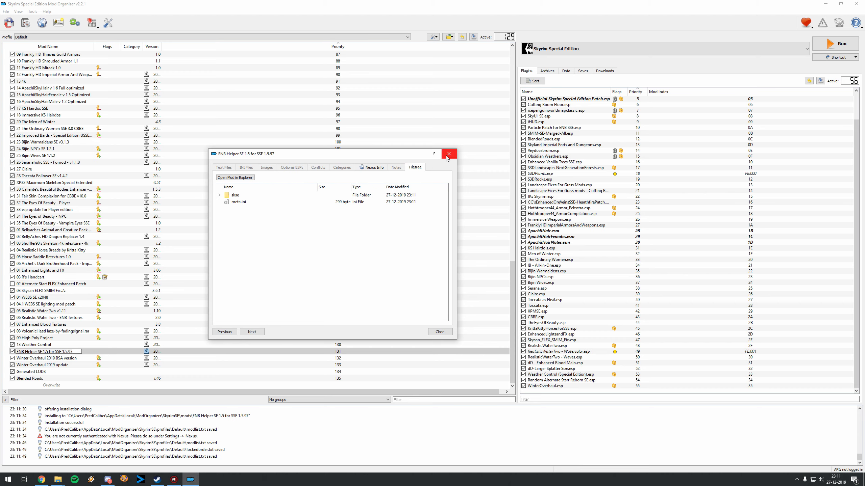
pyautogui.click(448, 154)
# Step: Review the SKSE and SKSE64 executable settings, check which binary SKSE64 uses, and leave the configuration without changes
pyautogui.click(620, 52)
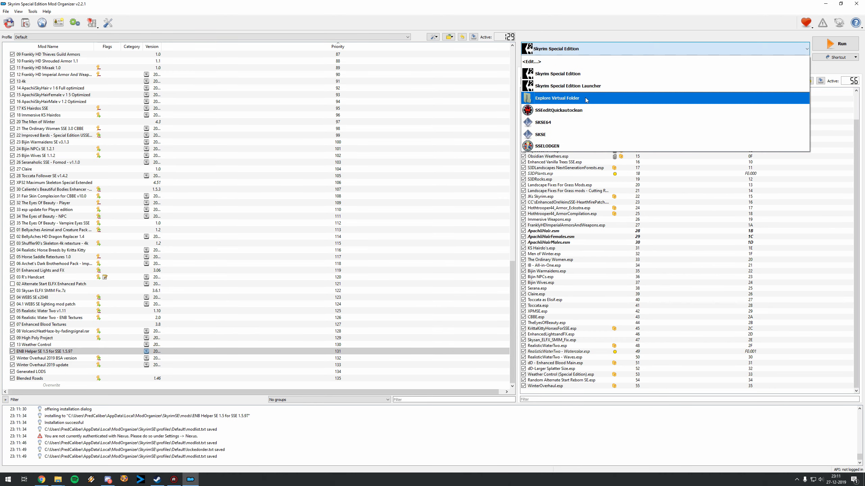
pyautogui.click(556, 123)
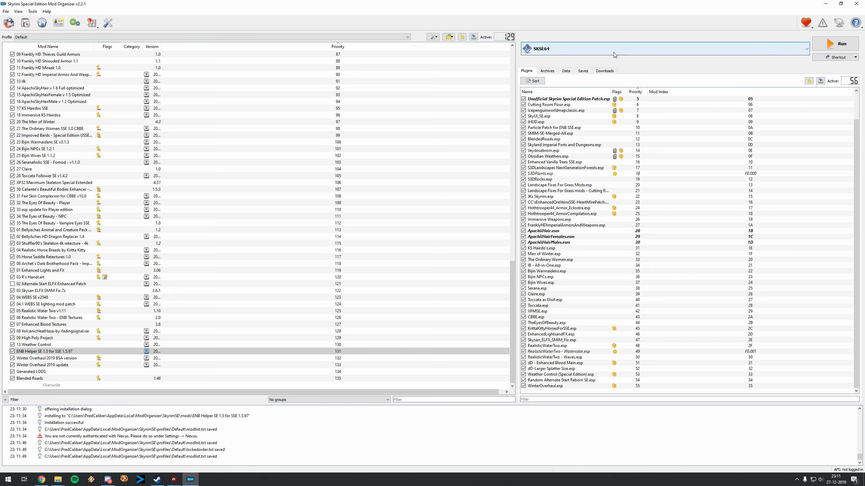
pyautogui.click(807, 50)
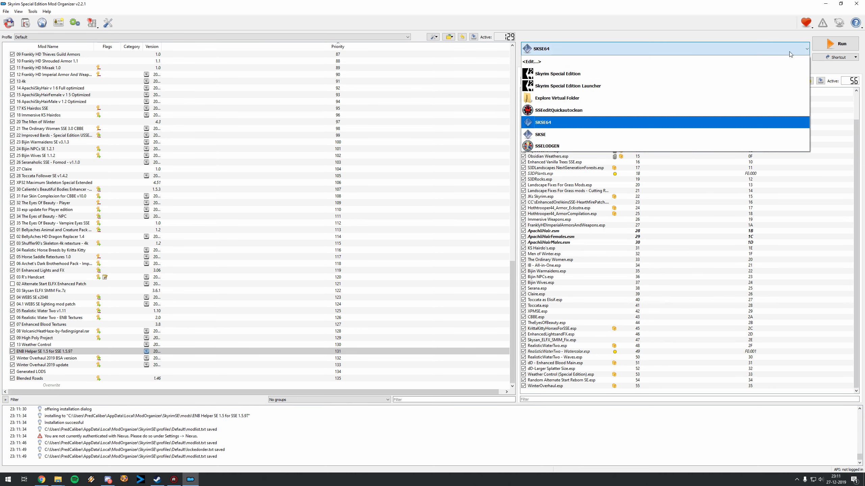
pyautogui.click(556, 147)
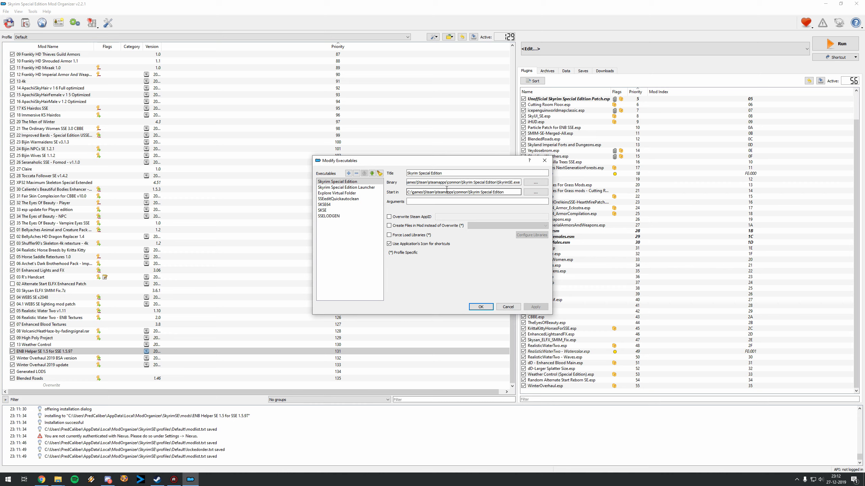
pyautogui.click(323, 210)
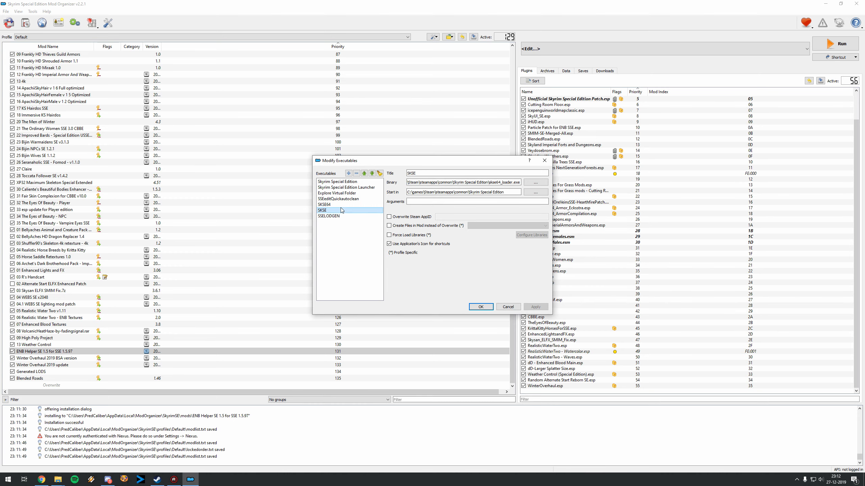
pyautogui.click(324, 204)
pyautogui.click(533, 184)
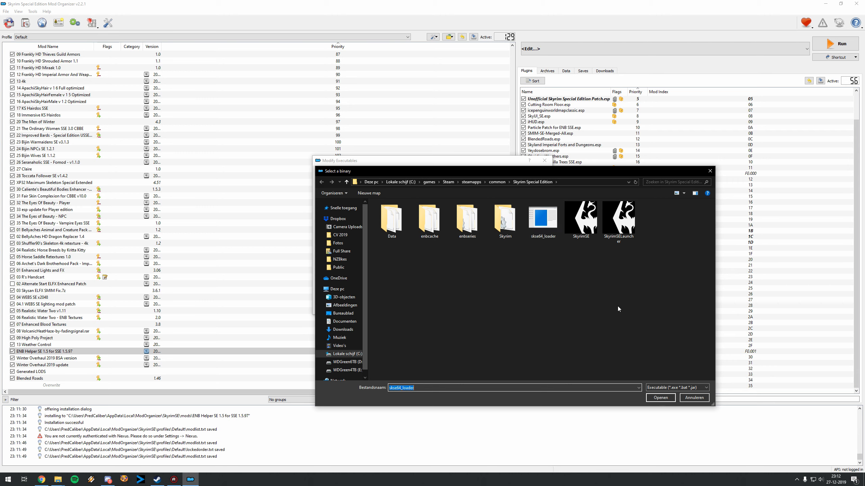
pyautogui.click(700, 396)
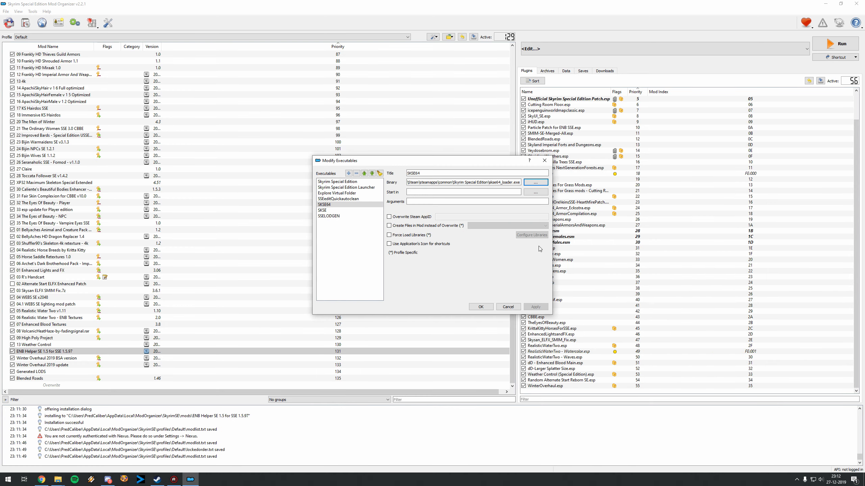
pyautogui.click(508, 305)
# Step: Select SKSE64 as the executable to run
pyautogui.click(586, 55)
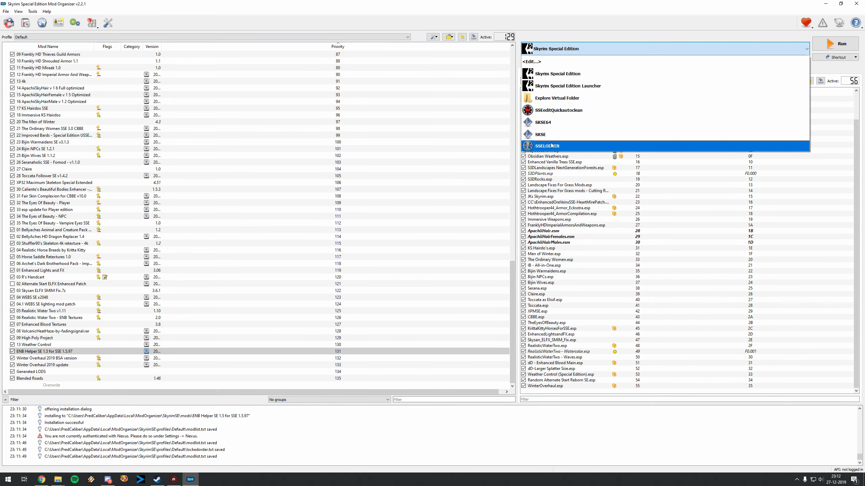
pyautogui.click(582, 126)
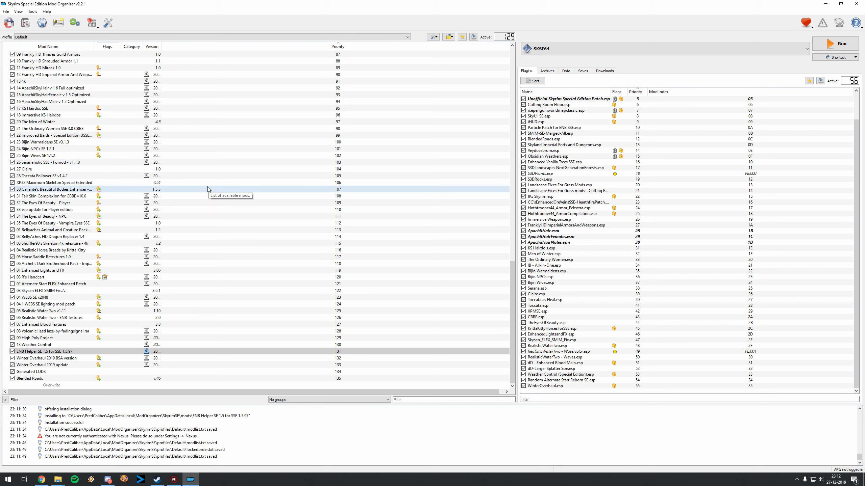
pyautogui.click(211, 350)
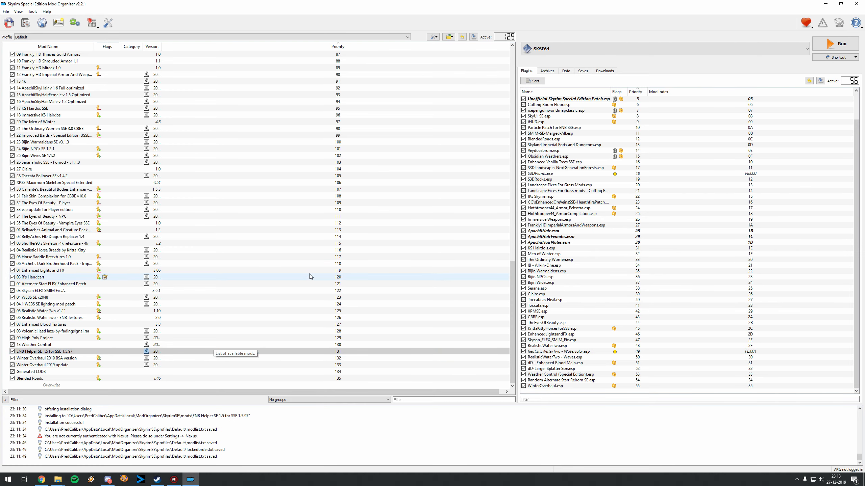
# Step: Inspect the file tree of the 07 Frankly HD Nightingale Armor and Weapons mod and close its information window
pyautogui.scroll(20, 305, 283)
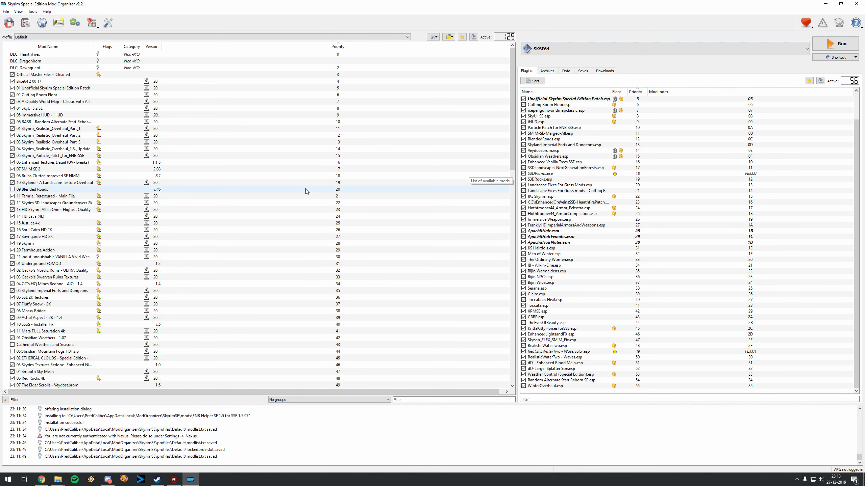
pyautogui.scroll(-12, 308, 196)
pyautogui.scroll(-6, 295, 206)
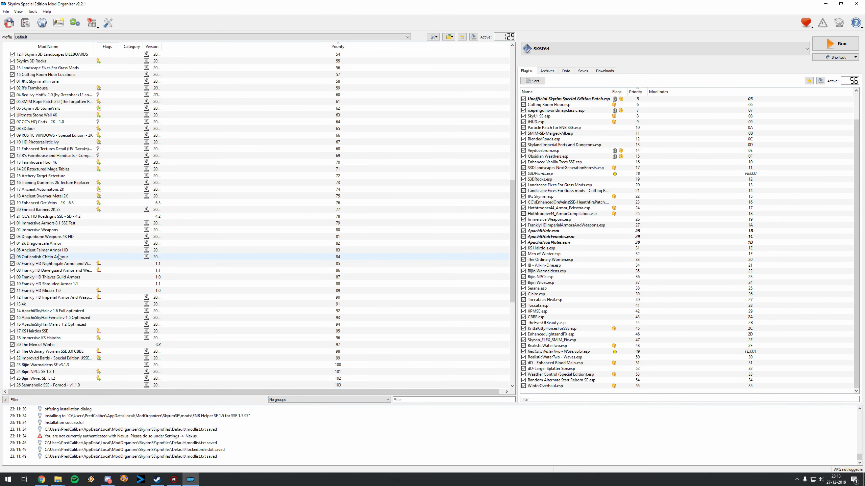
pyautogui.doubleClick(63, 265)
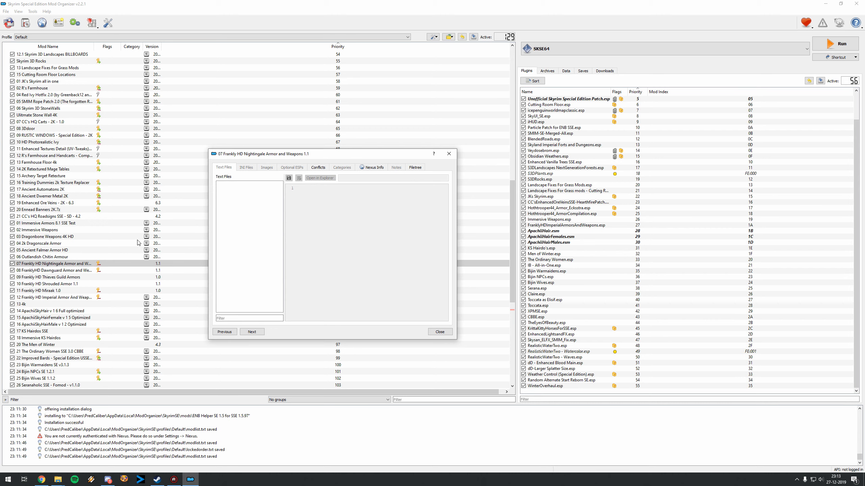
pyautogui.click(414, 168)
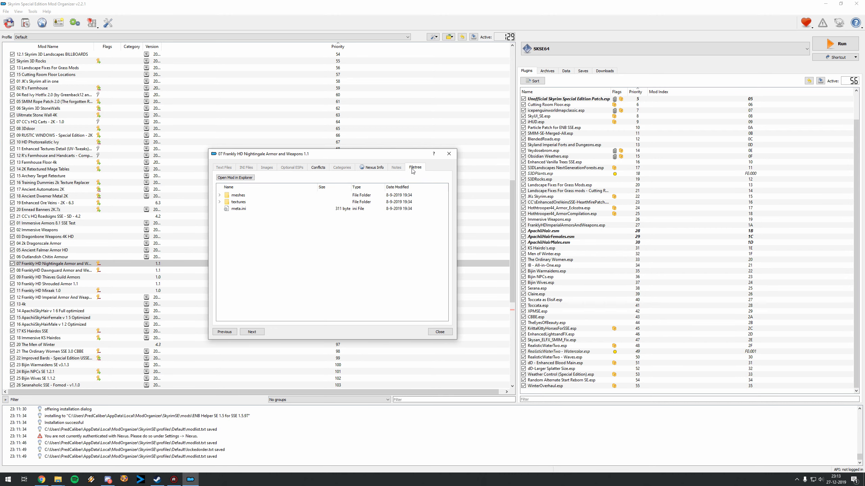
pyautogui.click(449, 154)
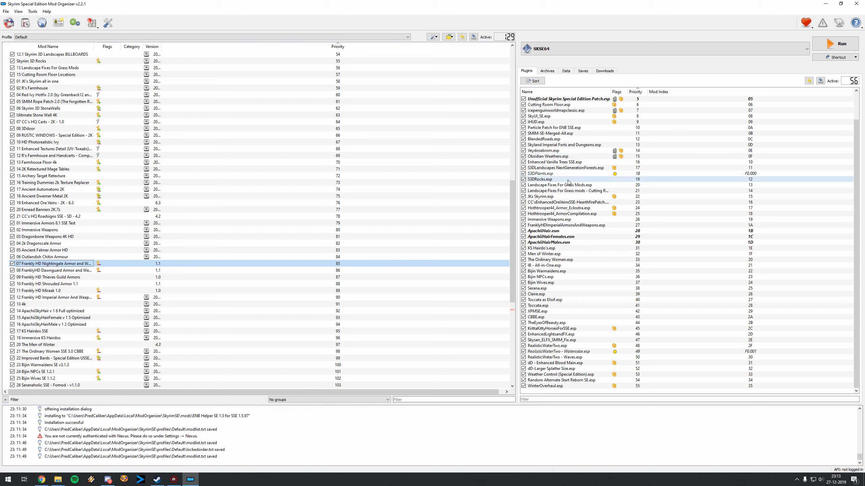
pyautogui.moveTo(568, 182)
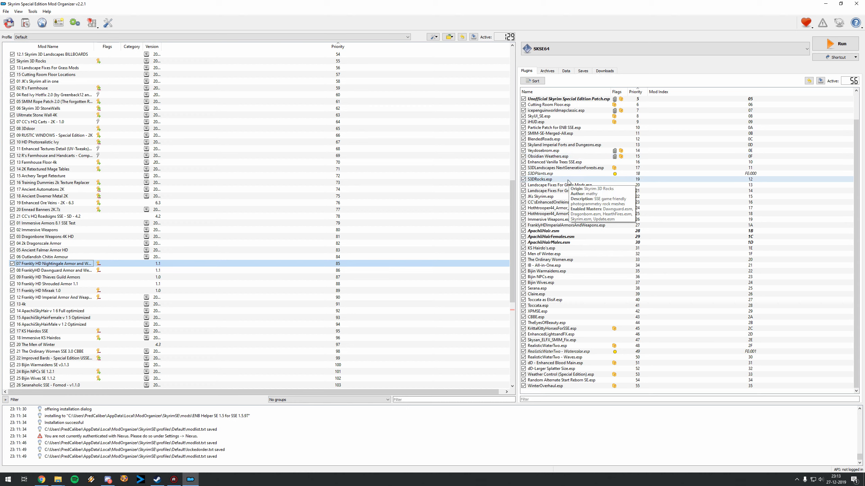